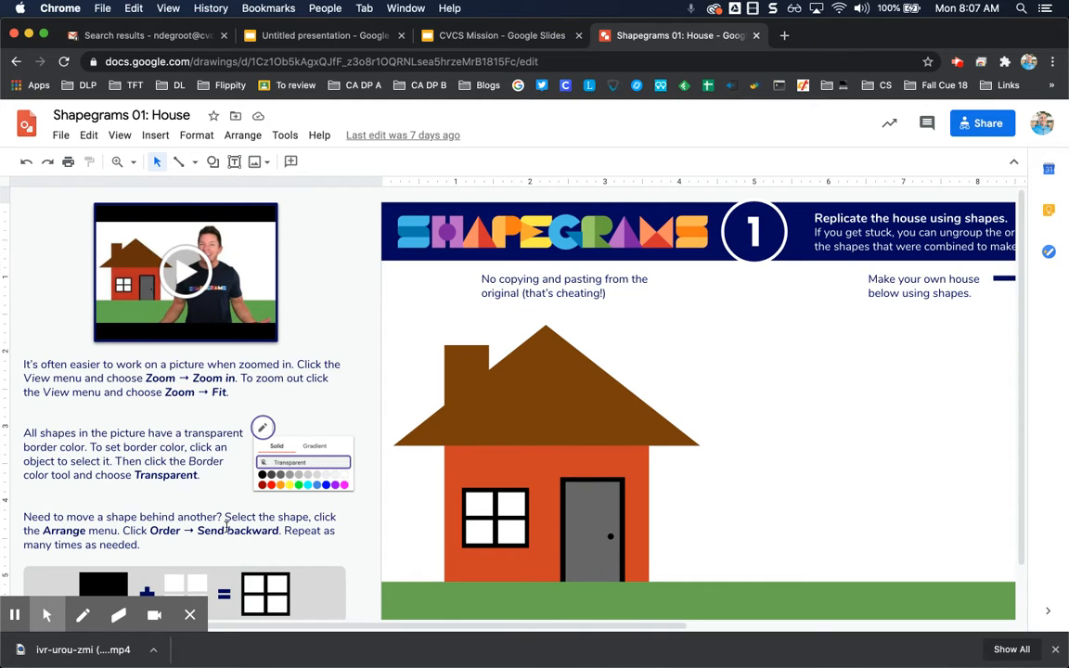
- Zoom the drawing to 100% and examine the house picture's roof, walls, window and door
click(120, 135)
mouse_move(152, 164)
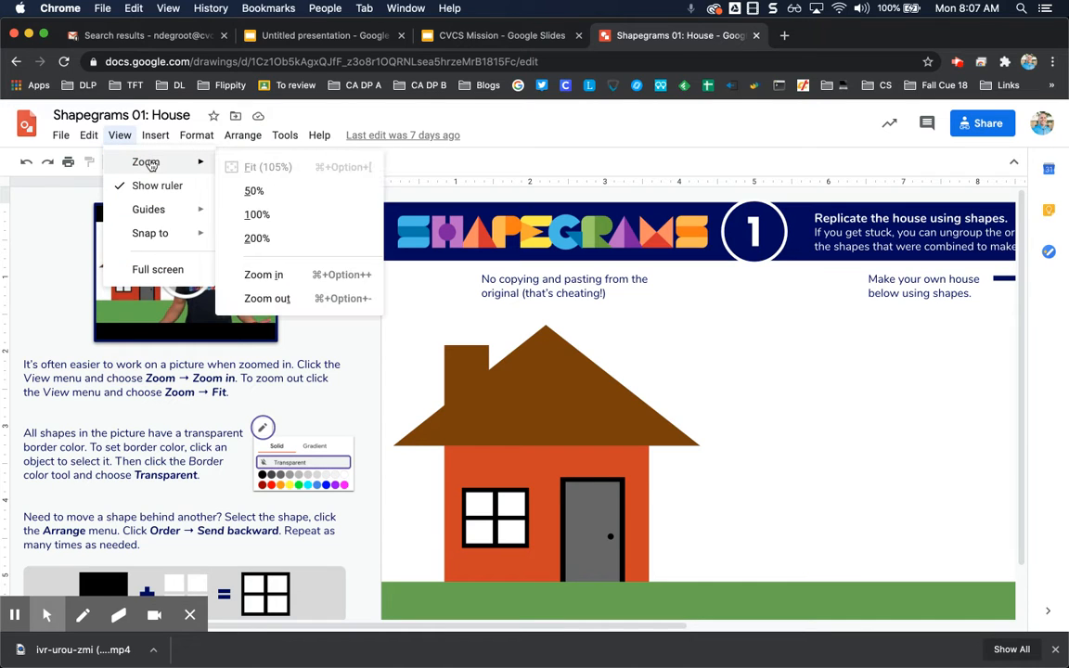
click(283, 241)
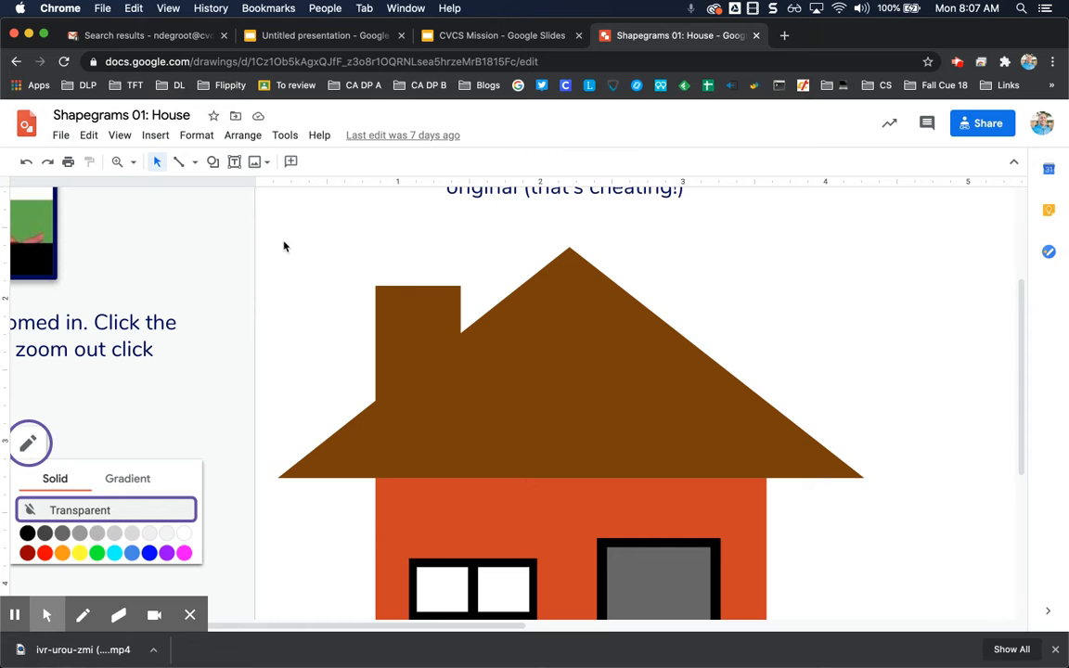
scroll(447, 363, down, 5)
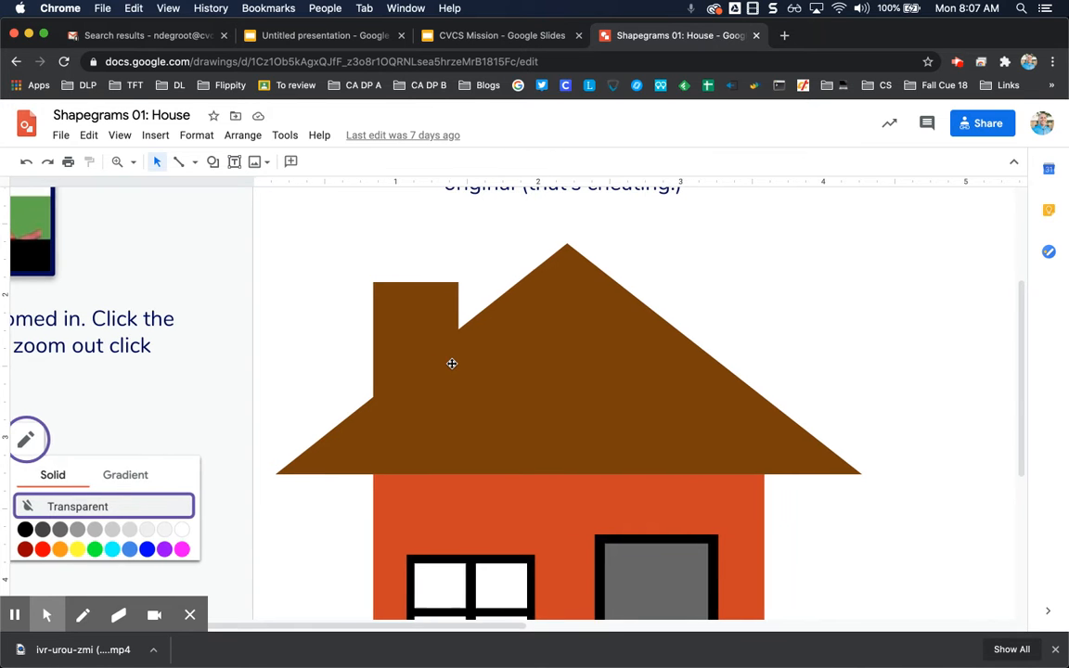
scroll(452, 363, up, 5)
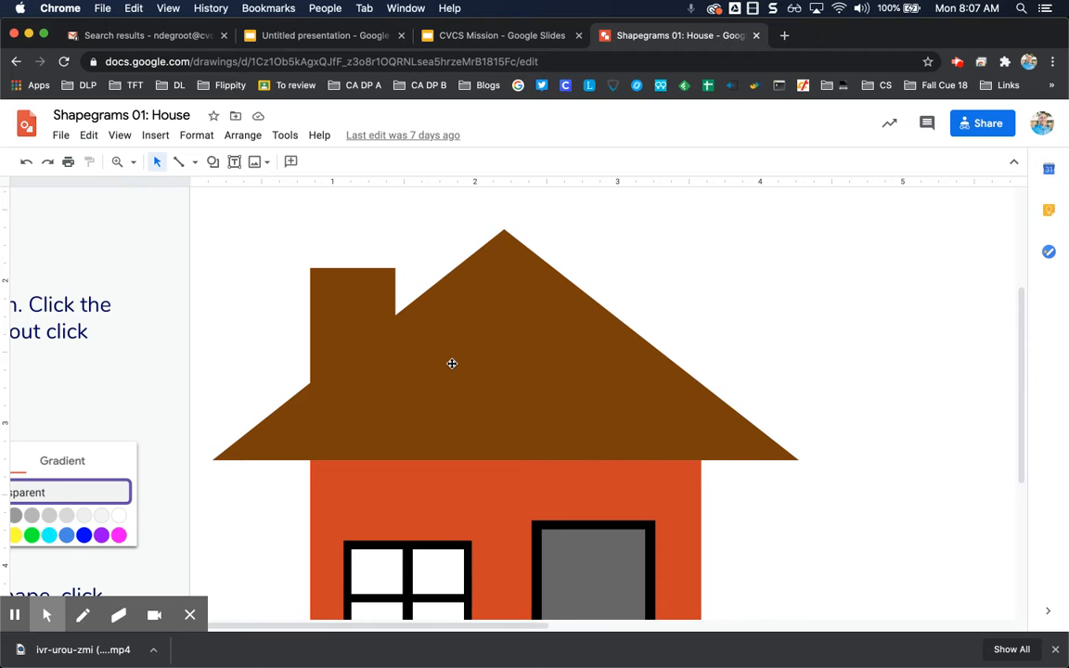
scroll(452, 362, down, 3)
scroll(452, 362, up, 1)
scroll(452, 363, up, 2)
scroll(452, 363, down, 3)
scroll(452, 363, left, 1)
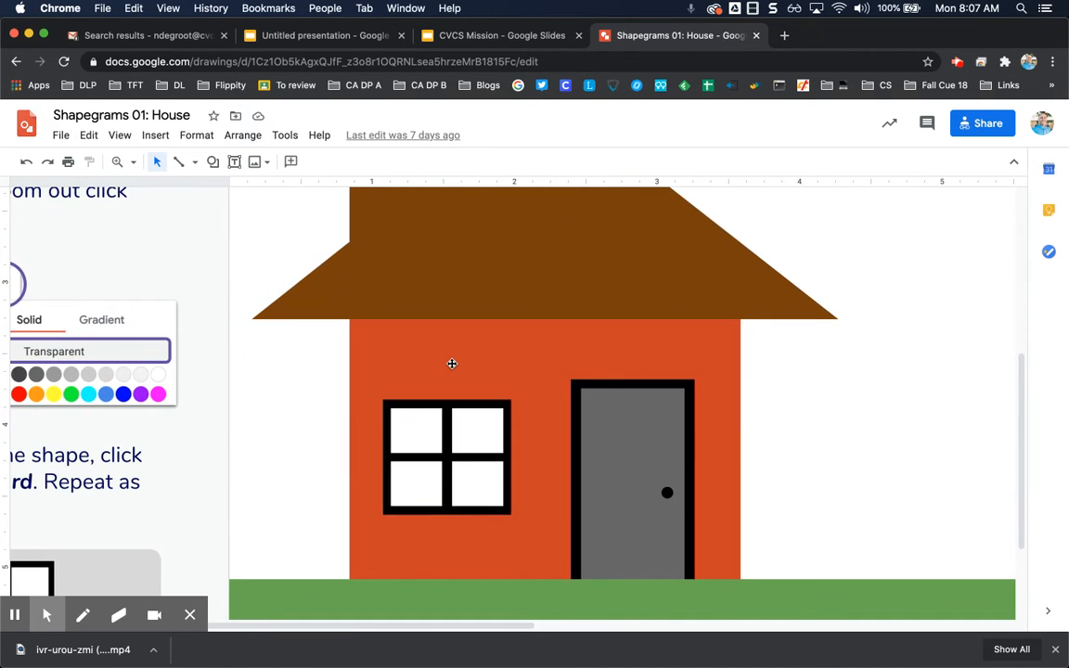
scroll(452, 362, up, 2)
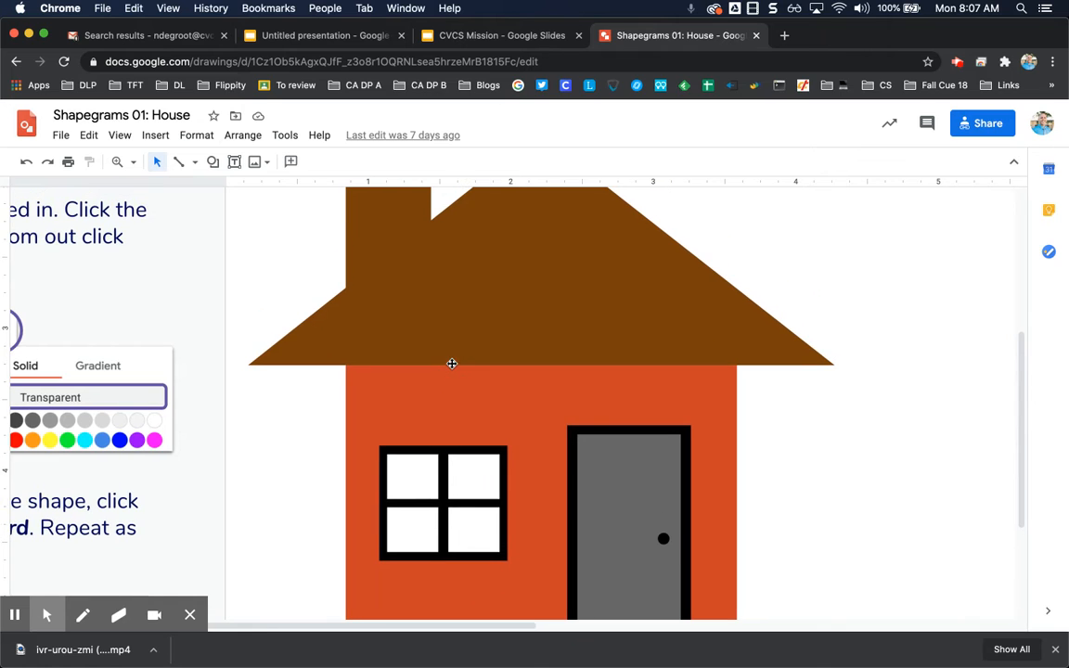
click(365, 377)
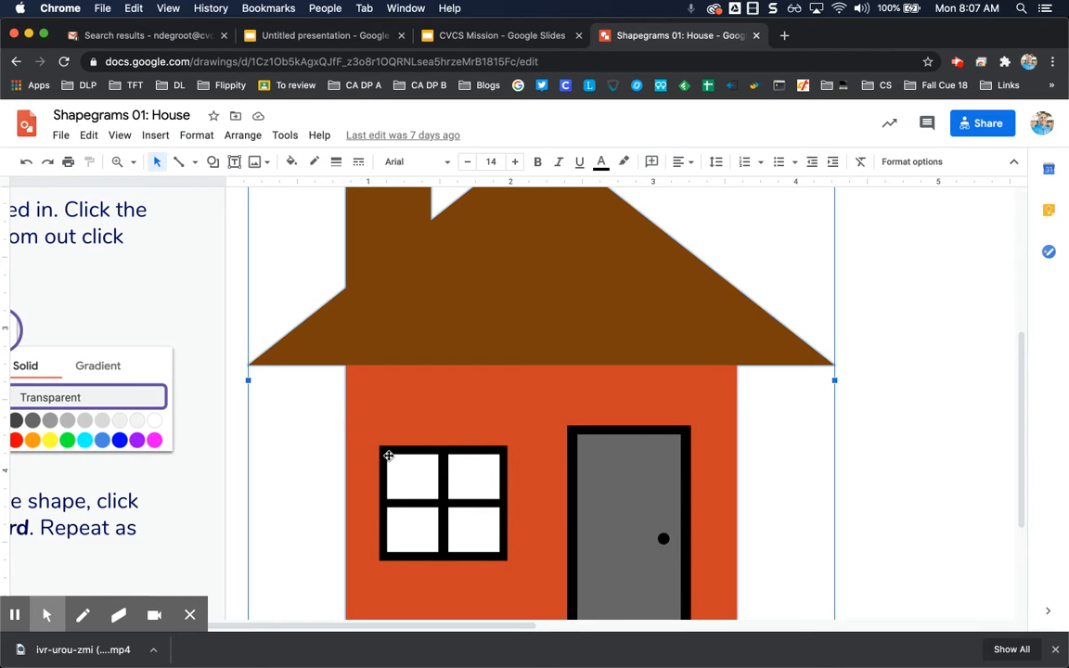
scroll(389, 451, down, 2)
scroll(389, 455, right, 2)
scroll(389, 455, up, 4)
scroll(389, 456, left, 2)
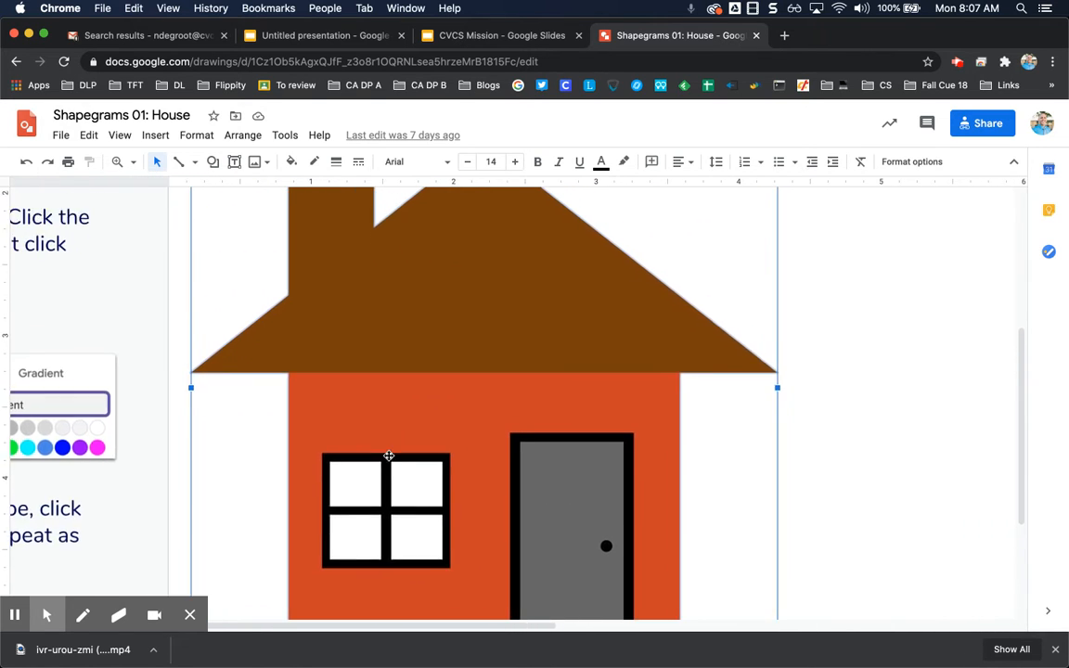
- Draw a rectangle covering the house's orange wall from under the roof down to the grass
click(212, 162)
mouse_move(249, 200)
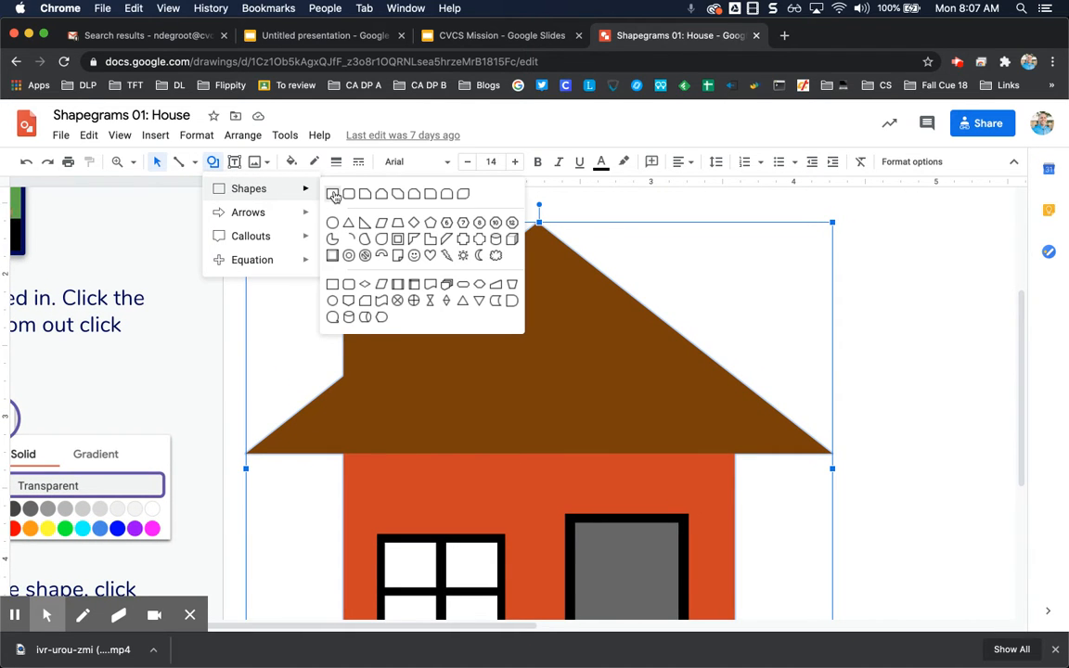
click(334, 196)
scroll(347, 453, down, 1)
scroll(347, 452, down, 4)
scroll(347, 453, left, 1)
scroll(347, 453, up, 1)
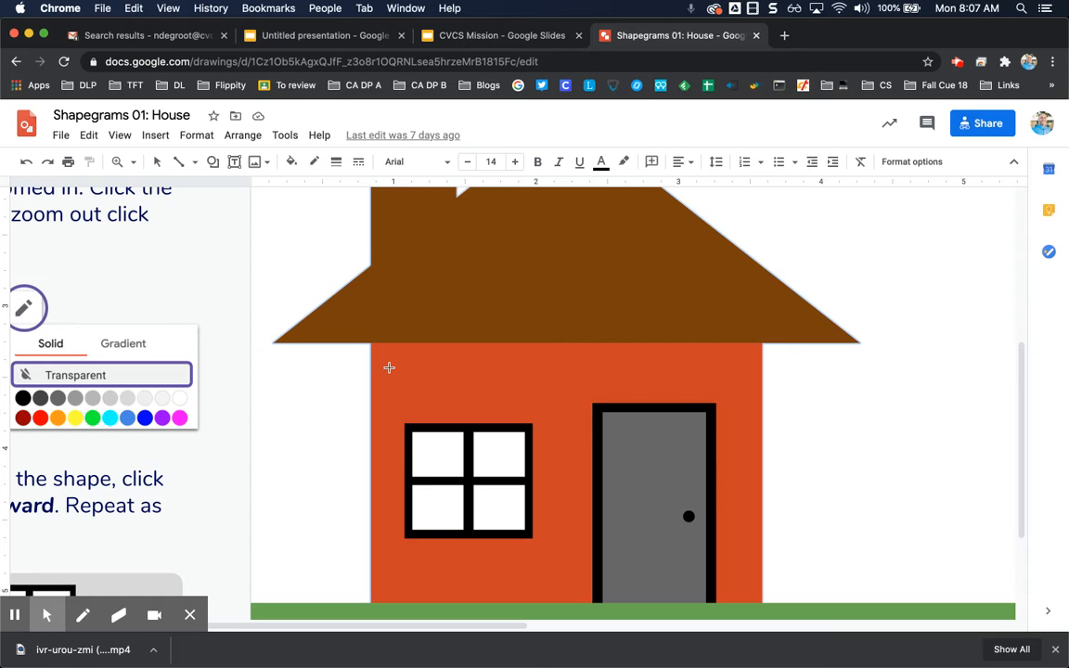
scroll(389, 368, down, 2)
scroll(389, 367, right, 1)
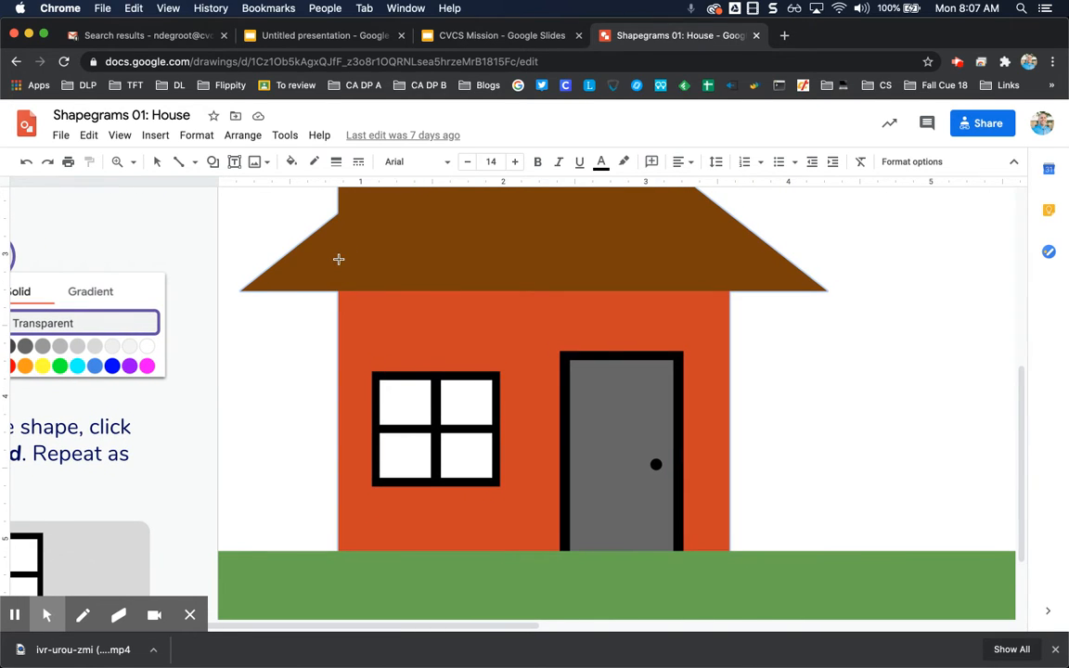
click(337, 255)
drag(337, 255, 564, 422)
drag(509, 364, 442, 298)
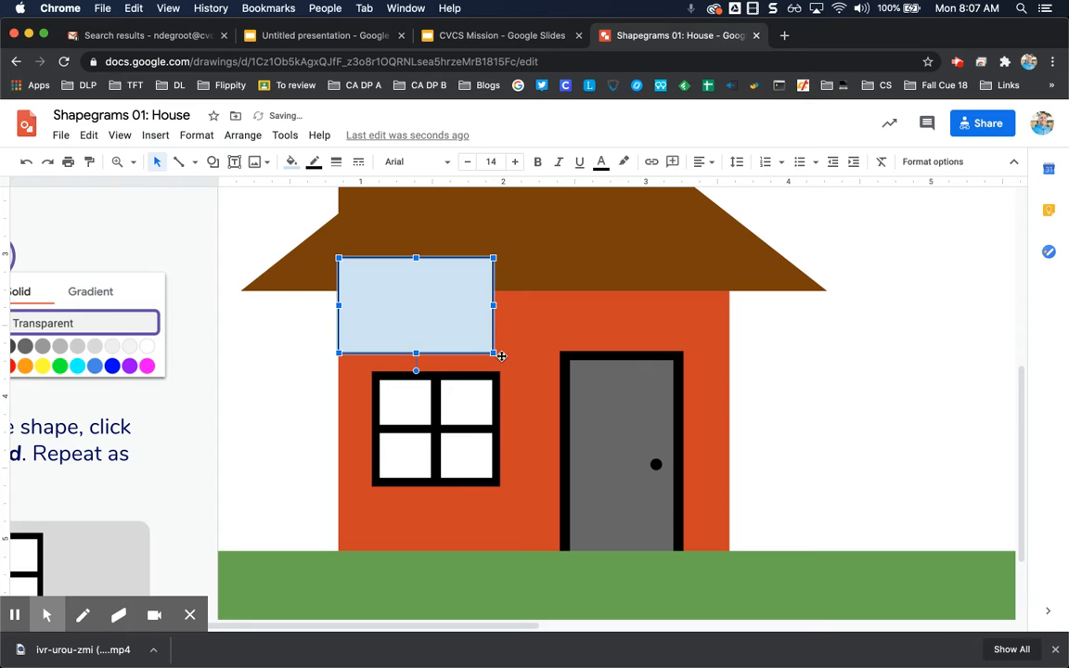
drag(494, 356, 730, 577)
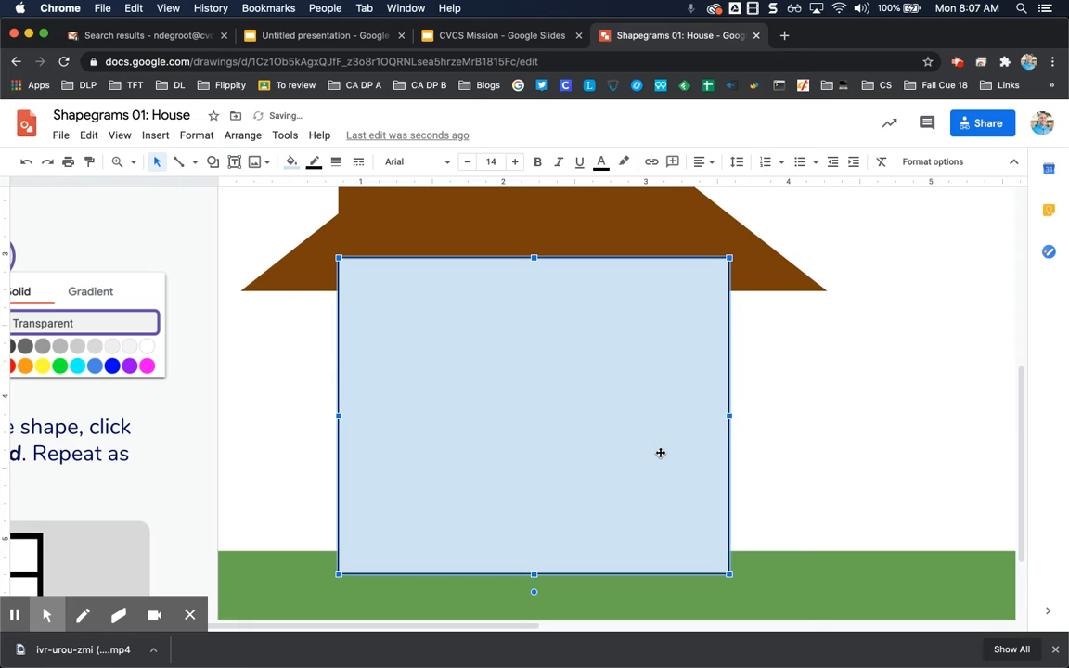
- Set the rectangle's border colour to transparent and its fill to red
click(316, 163)
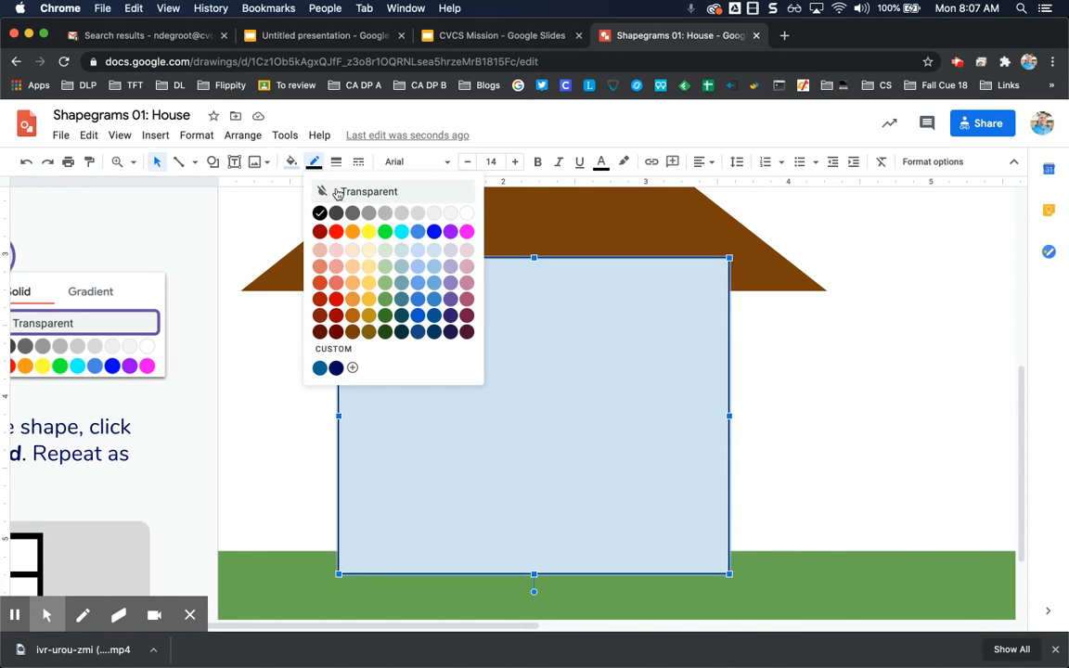
click(336, 192)
click(290, 162)
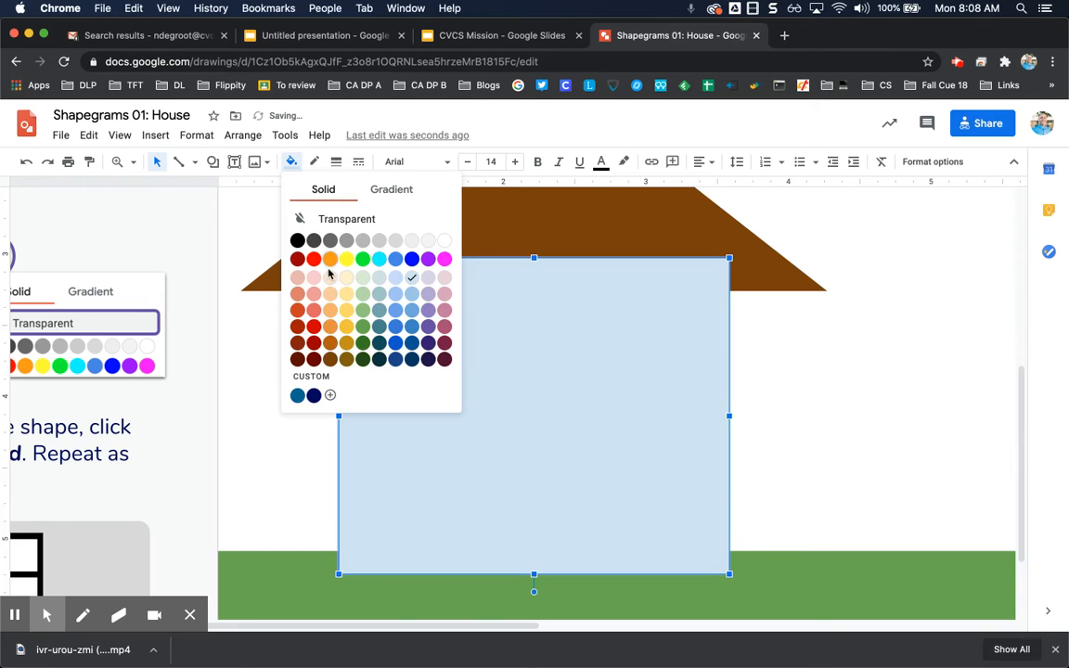
click(311, 256)
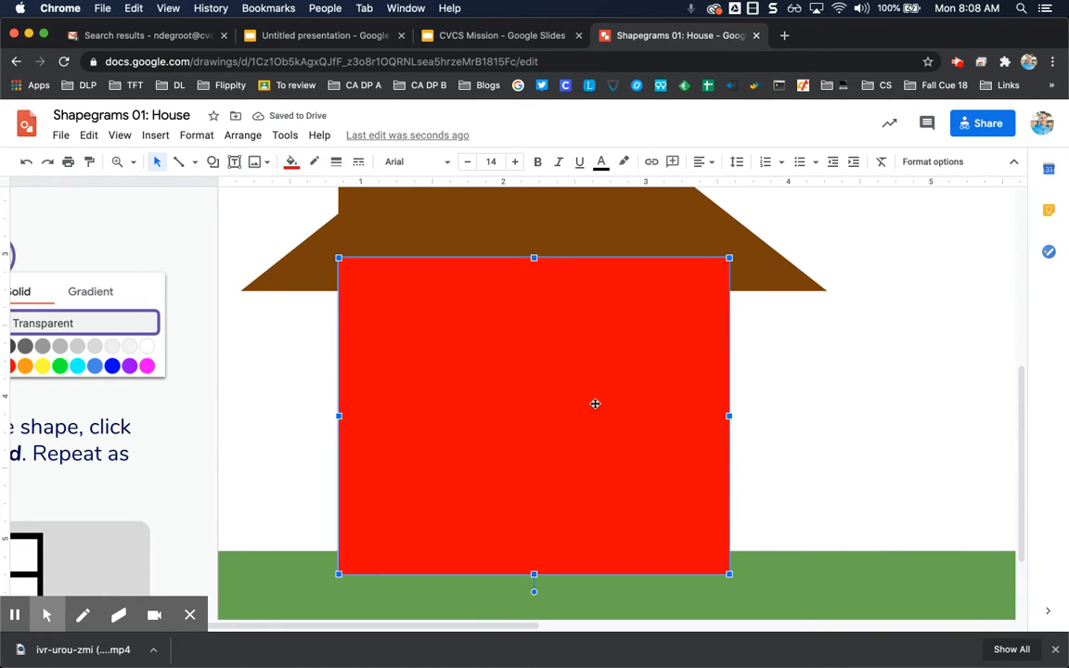
- Draw a triangle over the brown roof, from its lower left corner to its peak
click(212, 162)
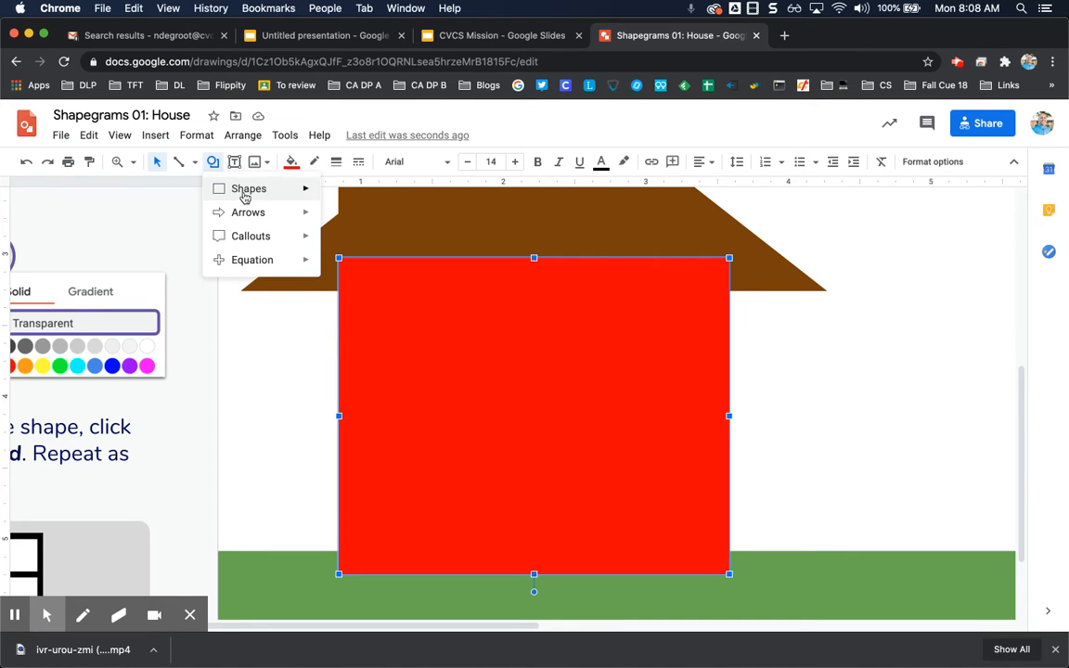
mouse_move(248, 189)
click(350, 223)
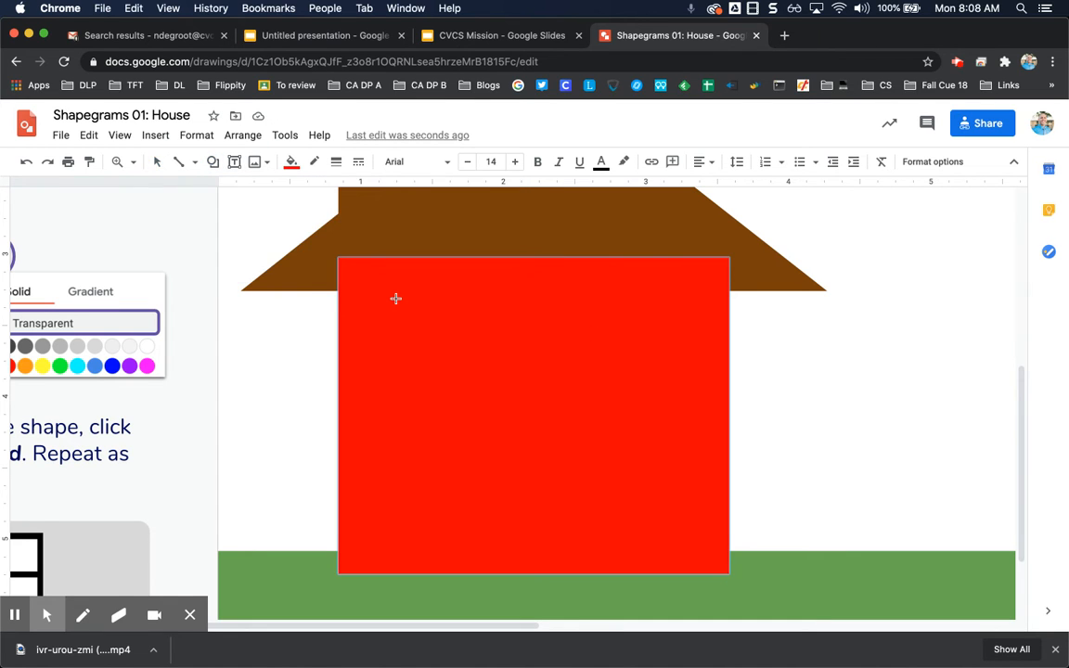
scroll(397, 299, up, 2)
scroll(396, 298, right, 2)
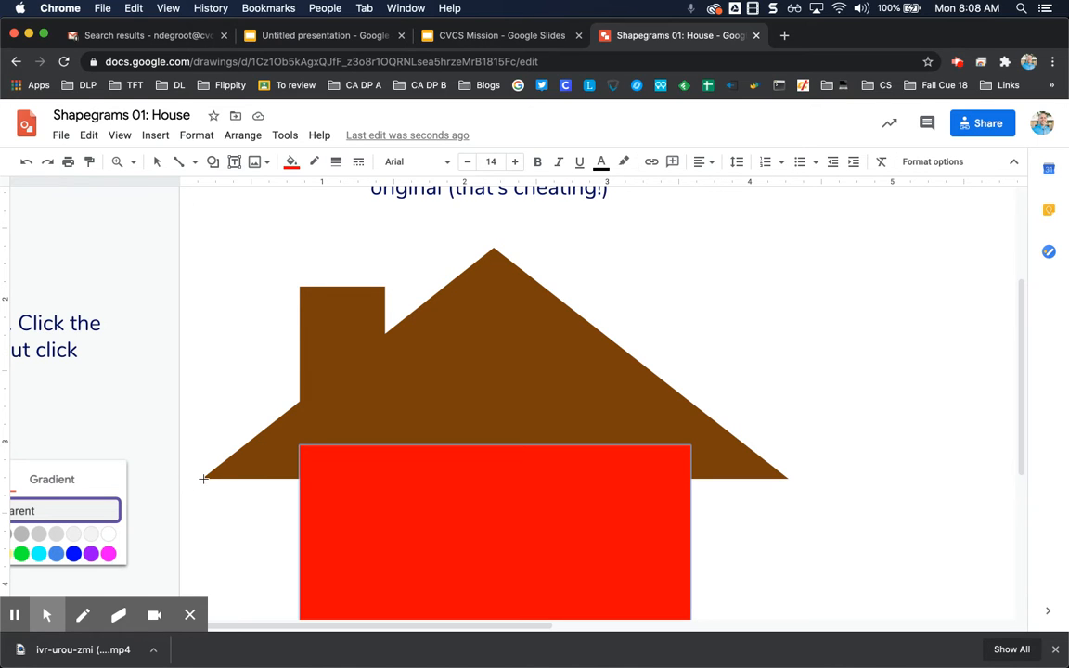
drag(204, 478, 785, 248)
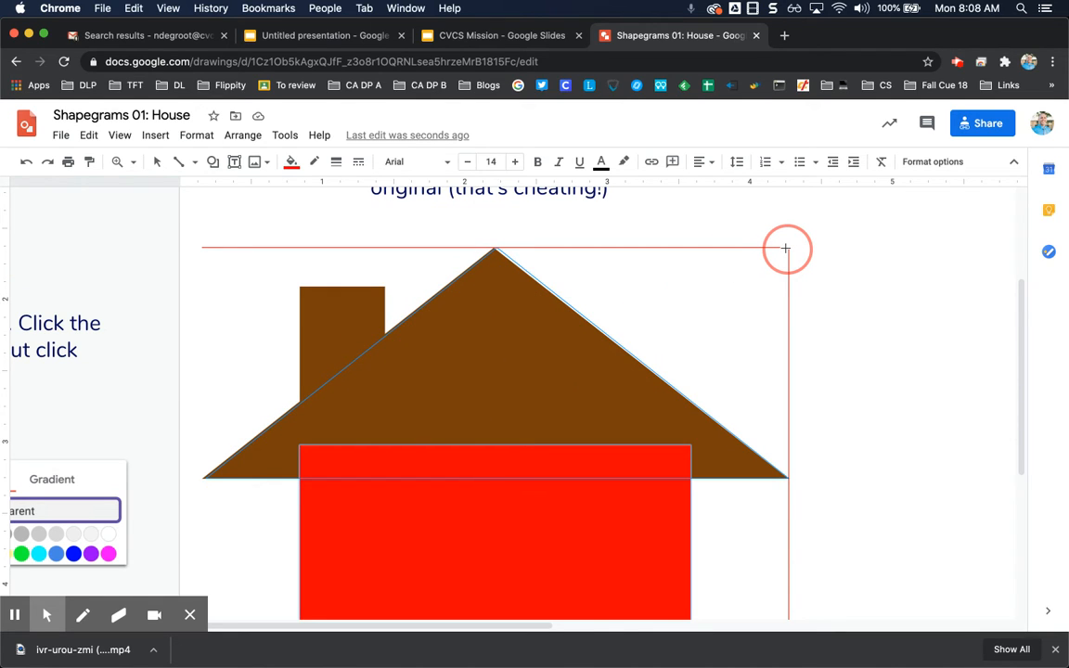
drag(785, 248, 778, 248)
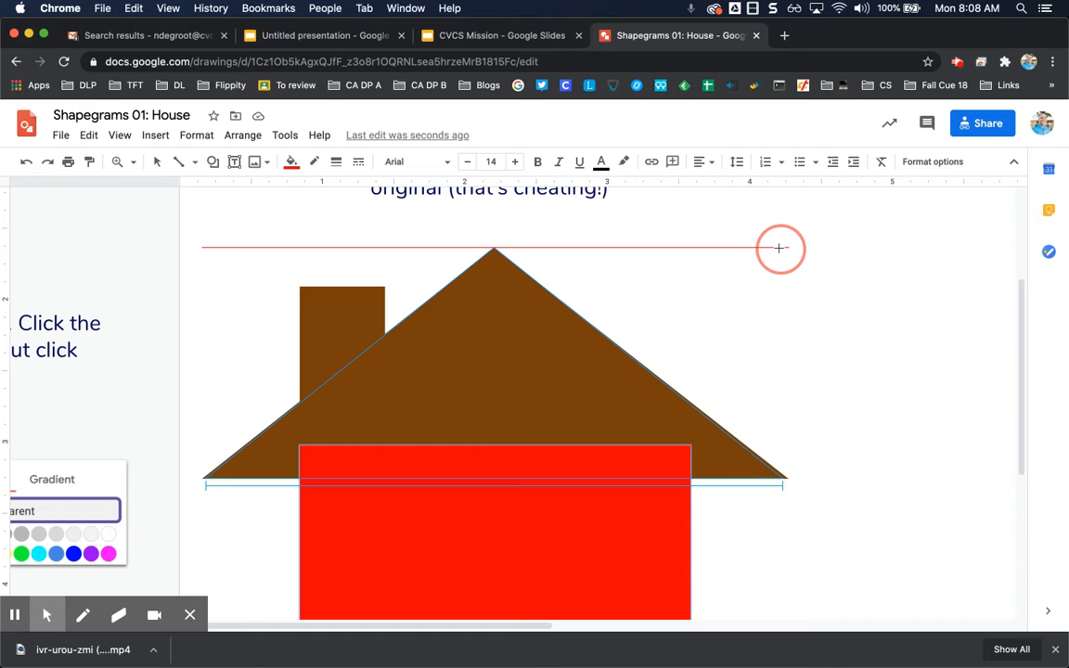
drag(779, 251, 781, 248)
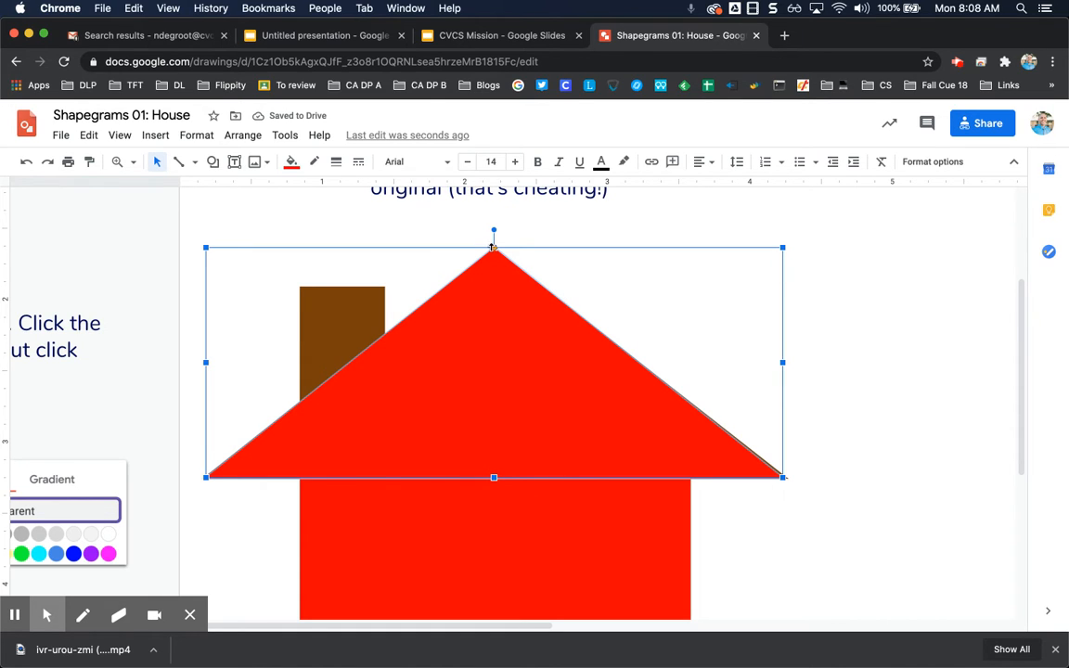
- Adjust the triangle's peak and corner, then nudge it sideways to line up with the roof
mouse_move(493, 249)
mouse_down()
mouse_move(326, 241)
mouse_move(504, 242)
mouse_move(494, 243)
mouse_up()
drag(785, 478, 793, 481)
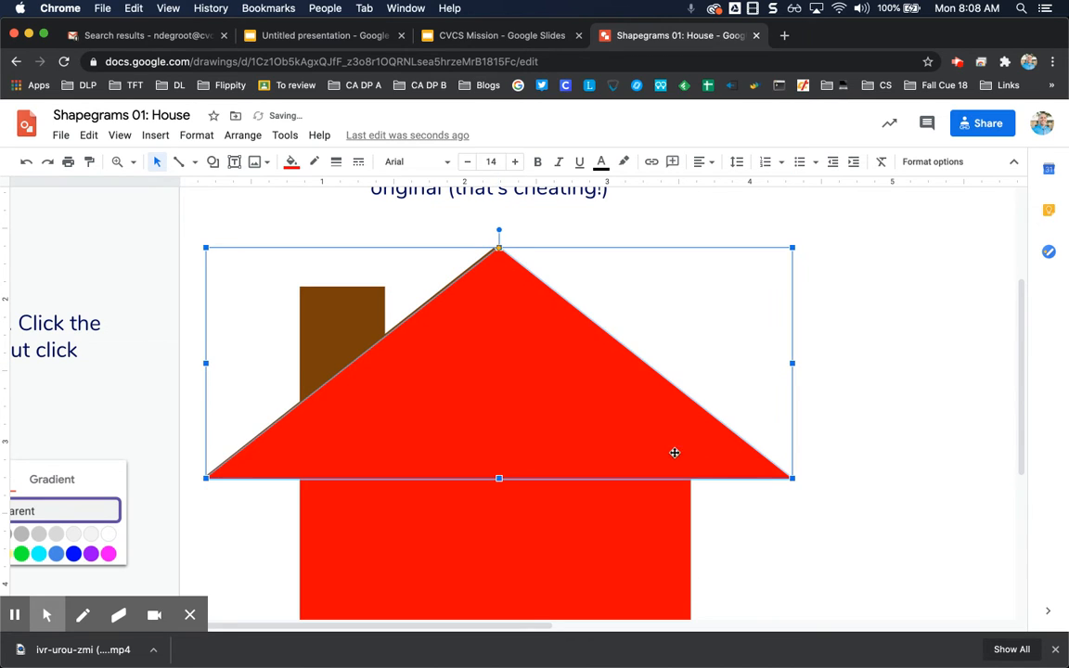
key(Left)
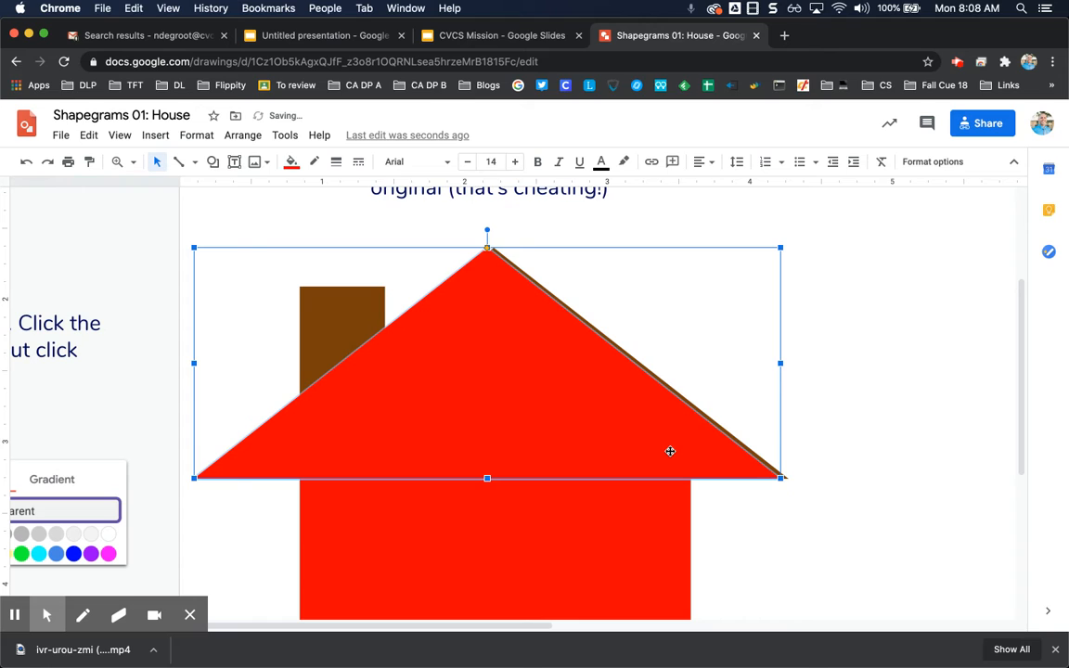
key(Right)
key(Left)
key(Right)
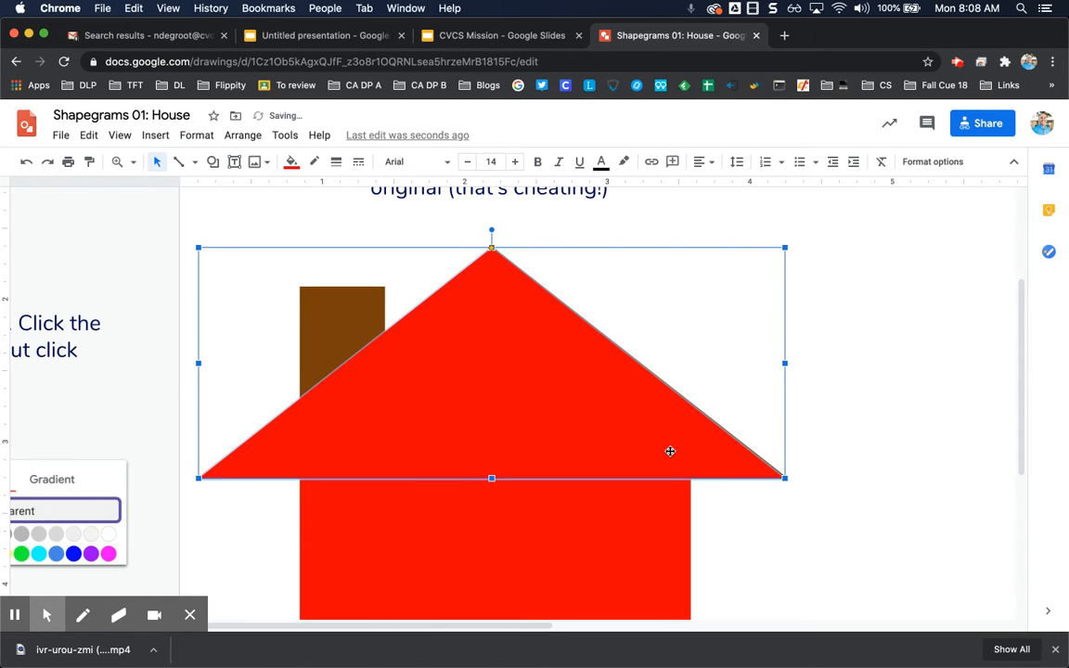
key(shift+Right)
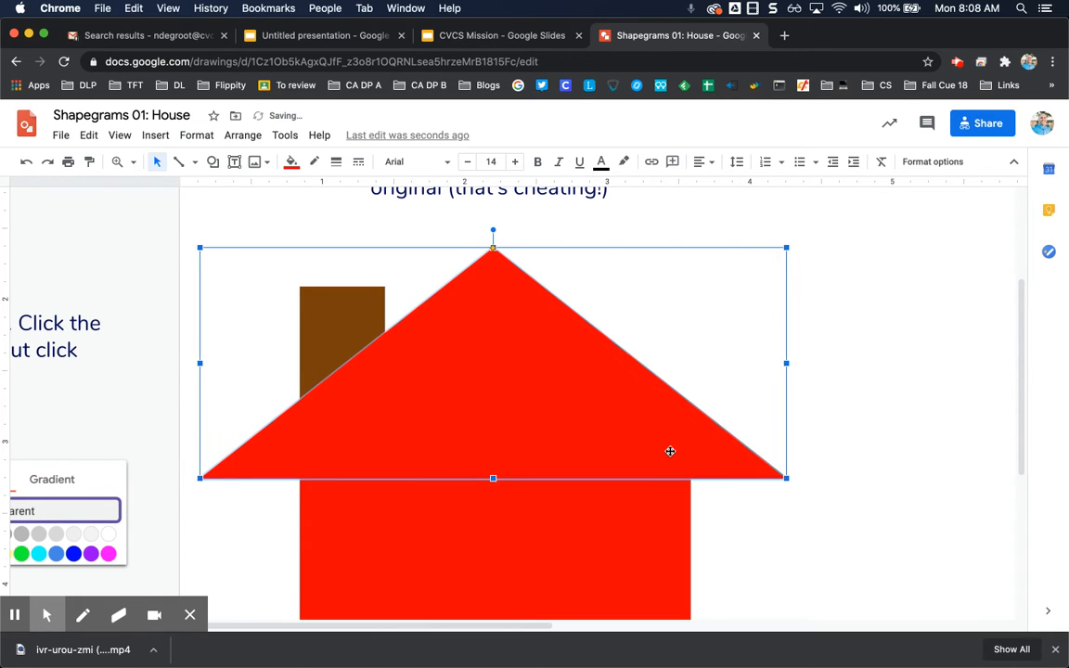
- Set the triangle's fill to the custom brown colour
click(752, 554)
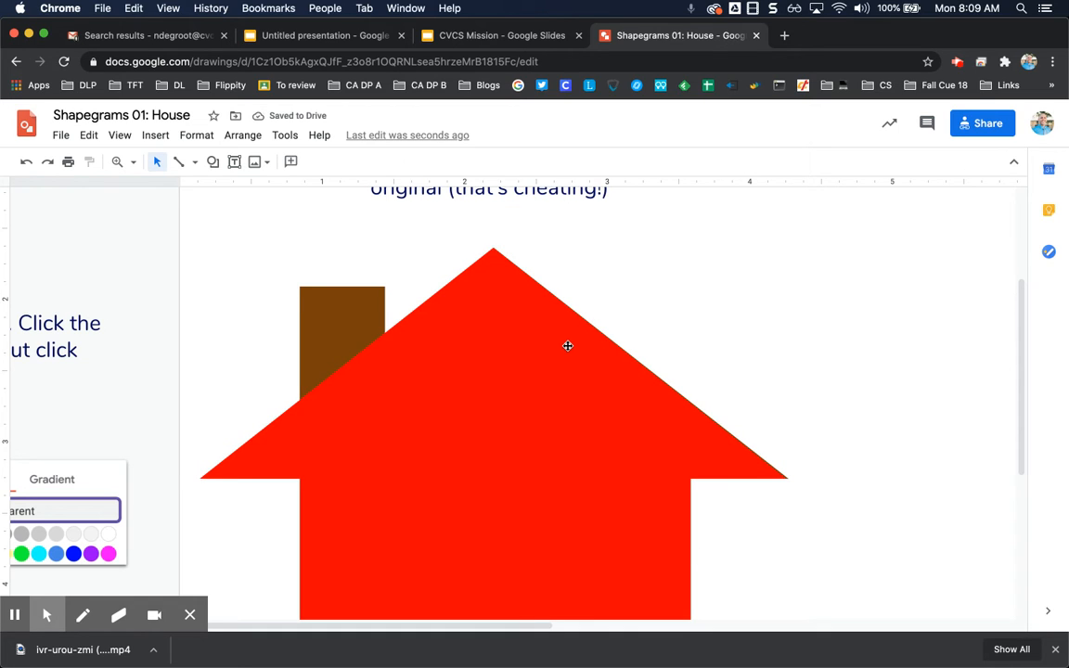
click(450, 517)
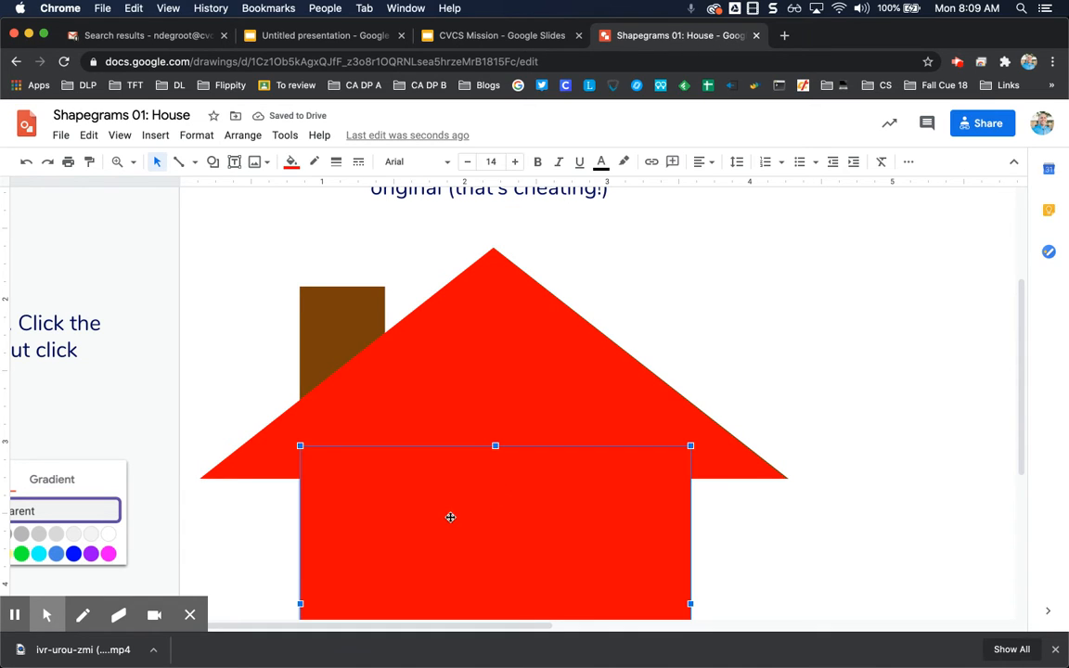
click(519, 320)
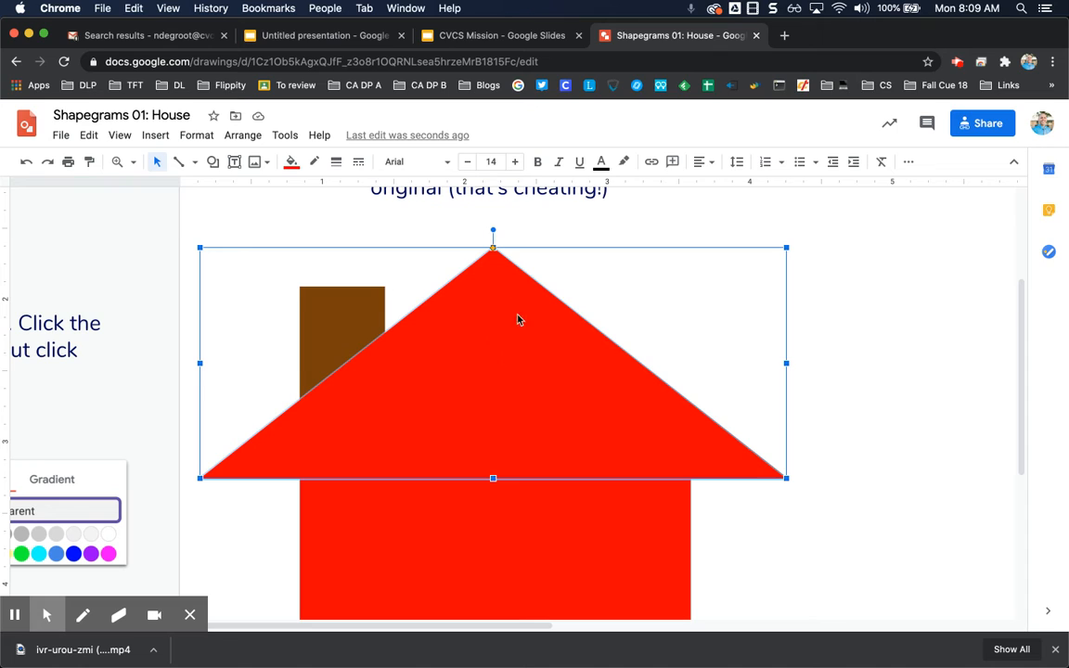
click(290, 162)
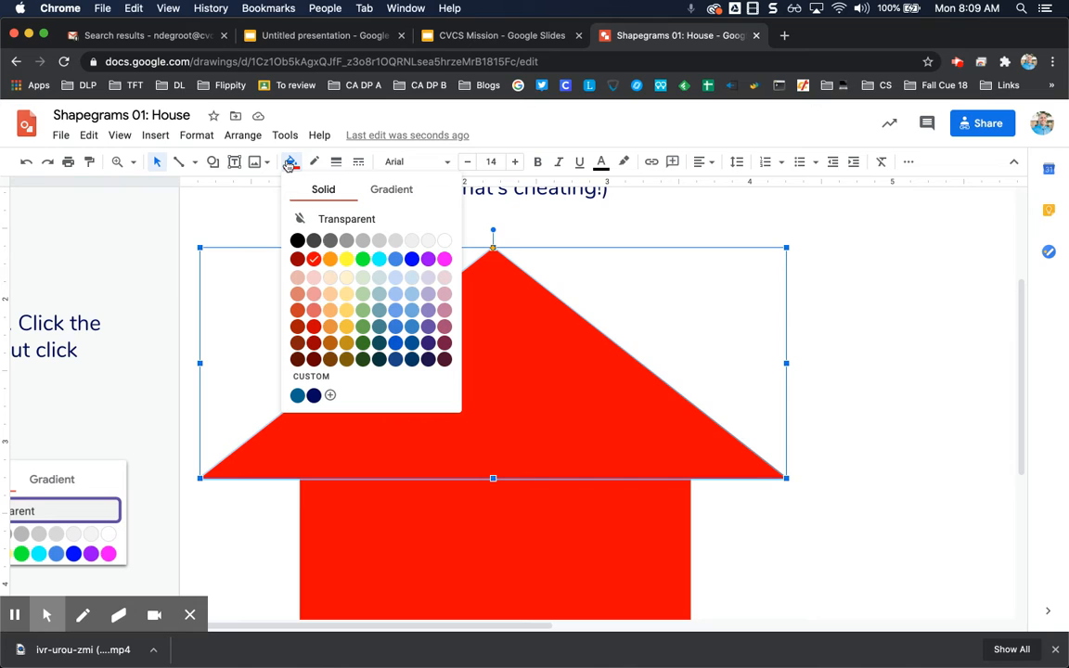
click(331, 362)
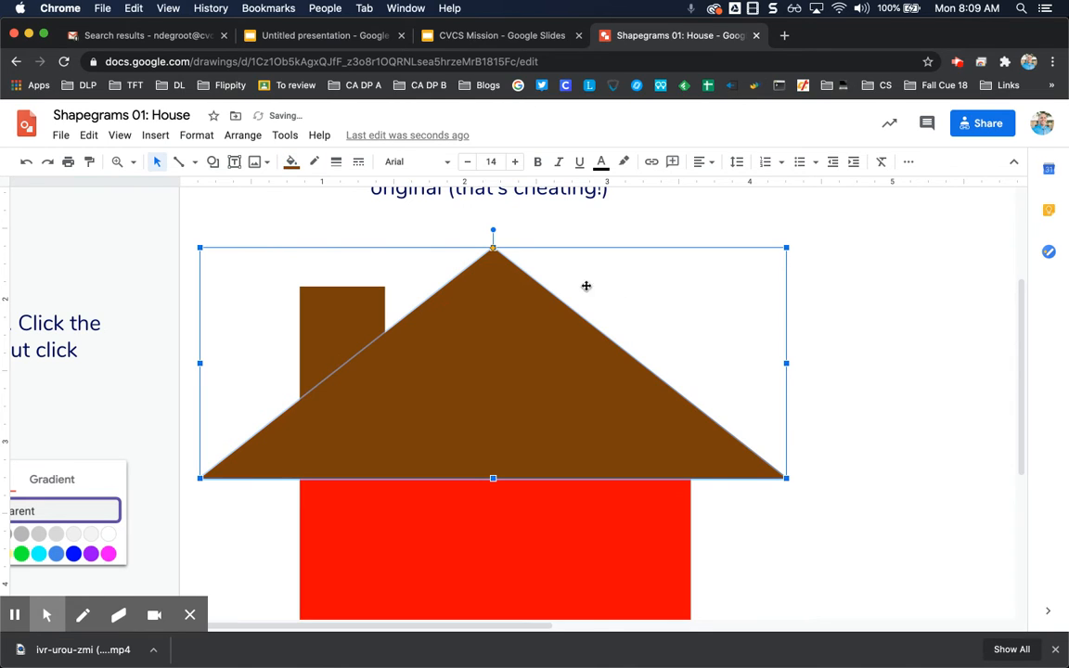
click(834, 359)
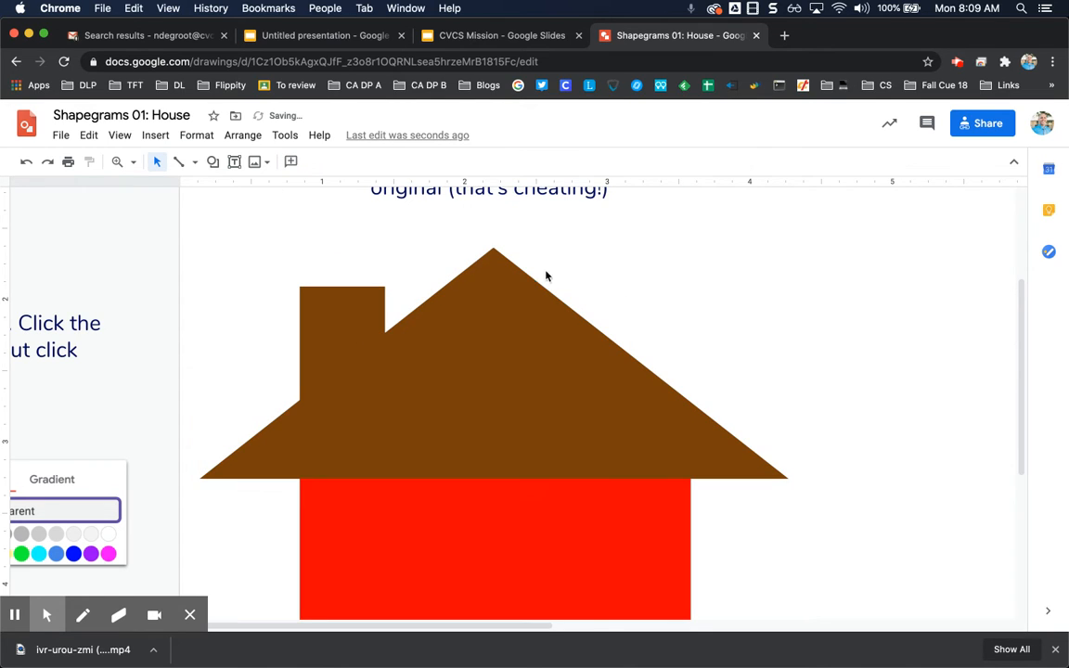
- Draw a rectangle over the brown chimney, from its top left corner down past the roof line
click(491, 400)
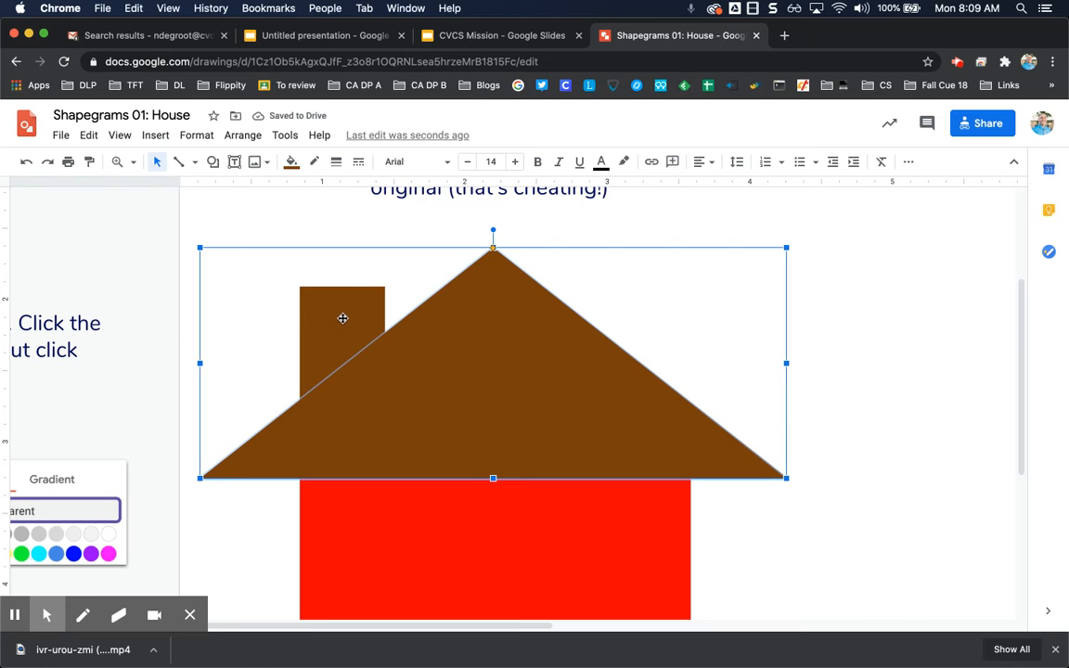
click(214, 163)
mouse_move(232, 187)
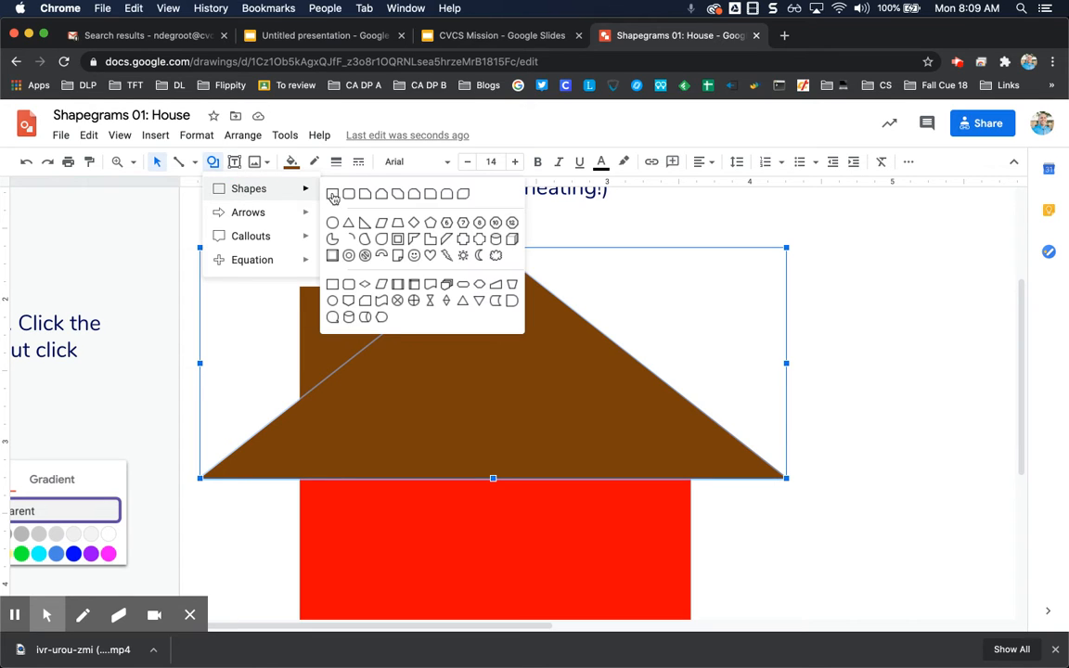
click(331, 218)
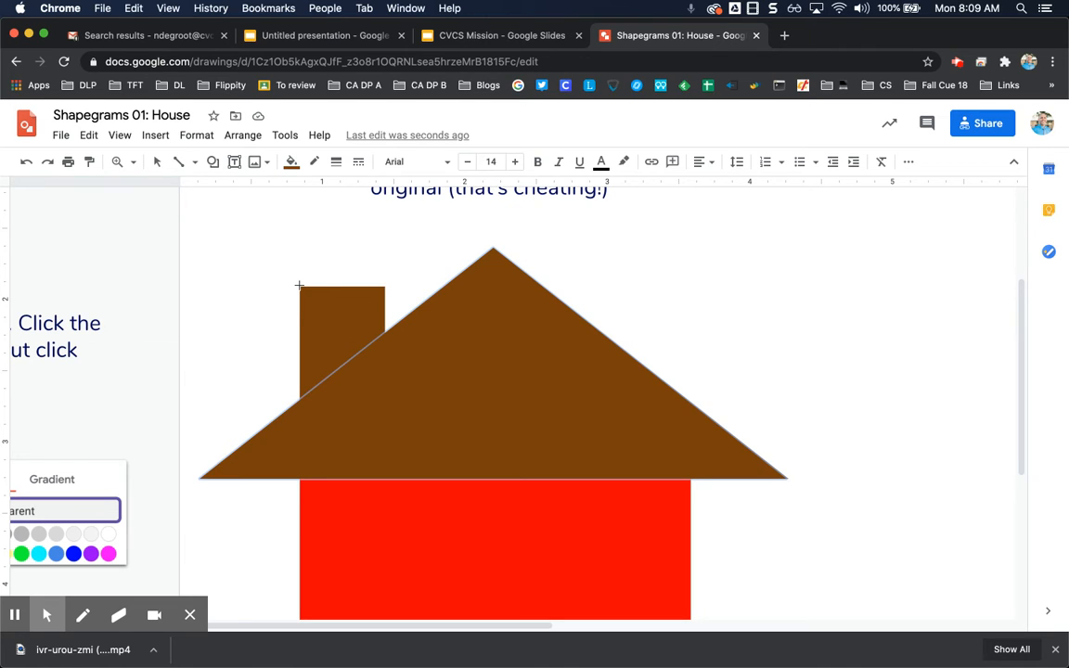
drag(299, 286, 387, 420)
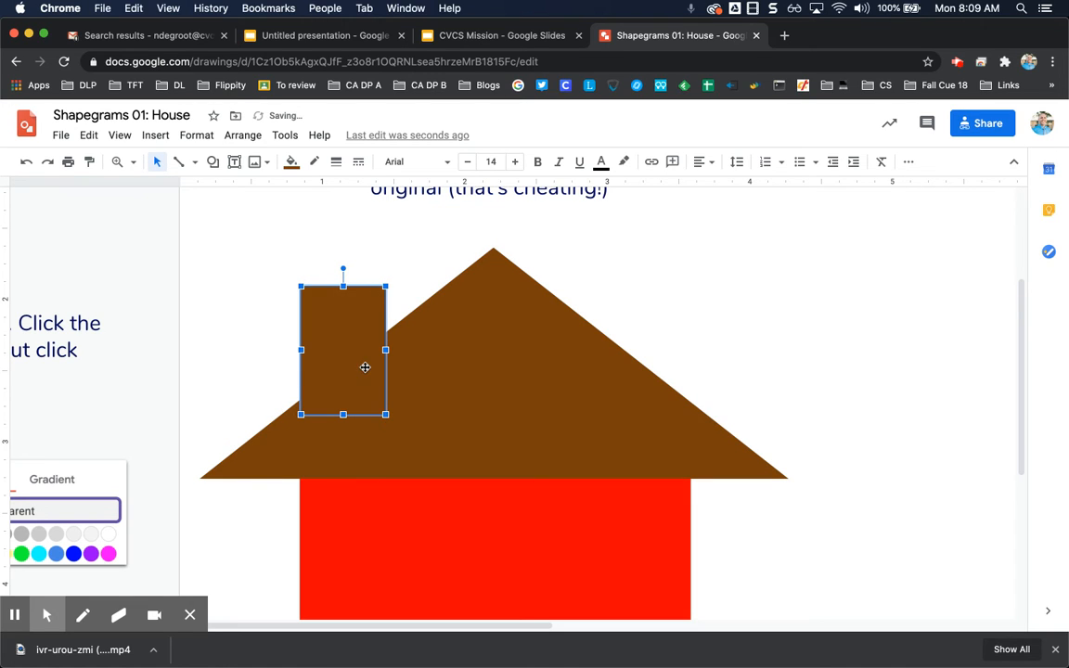
- Bring the roof triangle to the front so it covers the lower part of the chimney rectangle
click(245, 303)
click(352, 342)
click(465, 389)
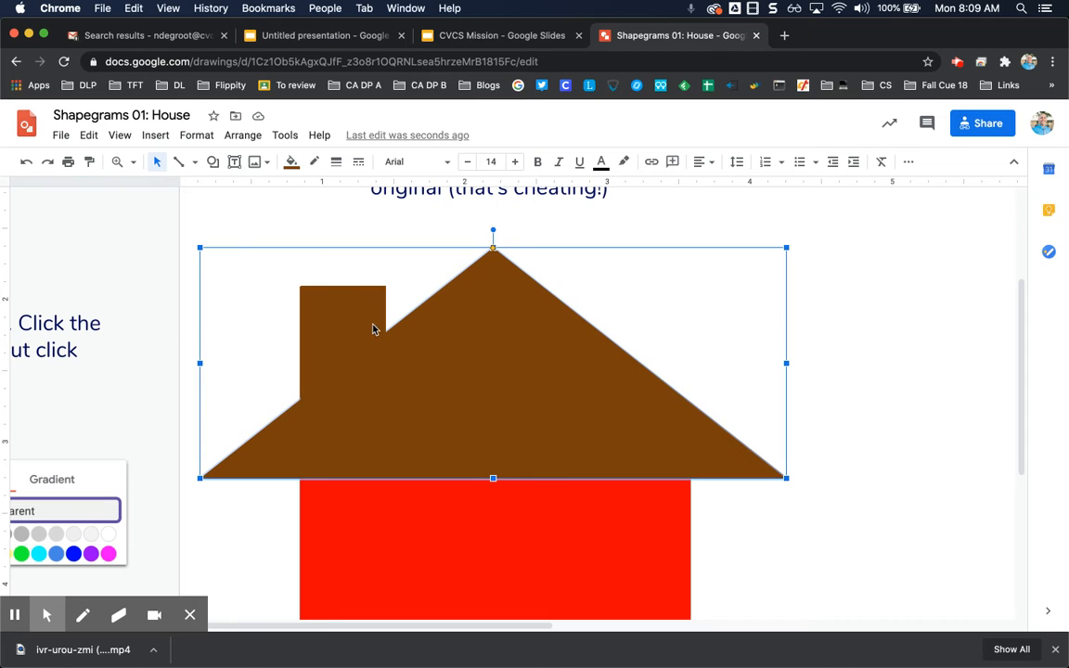
click(323, 294)
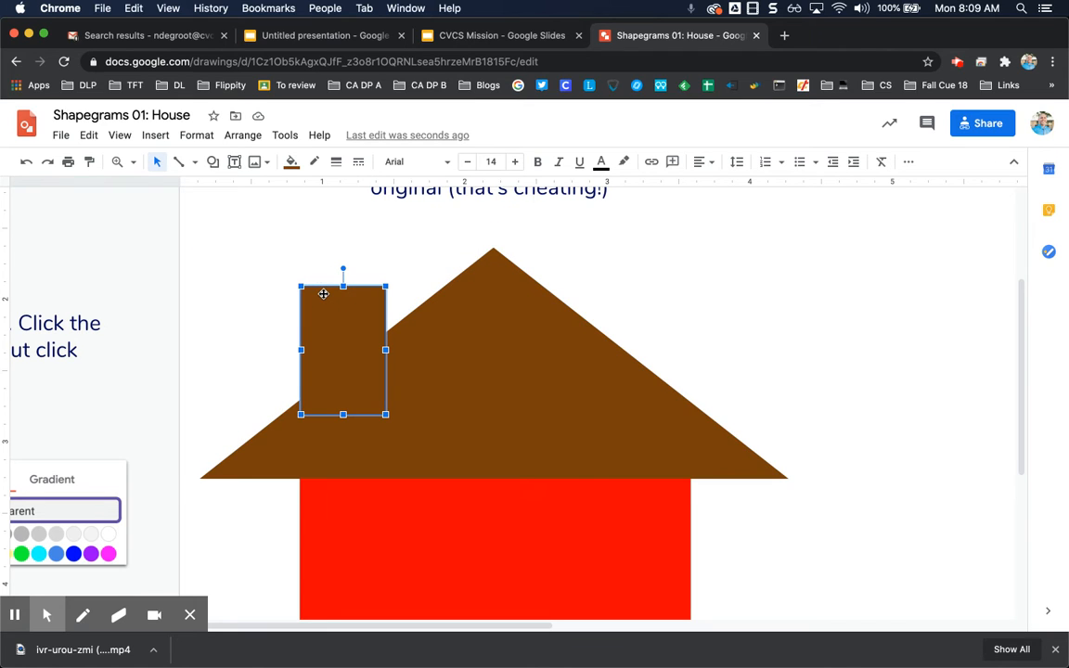
right_click(502, 377)
click(445, 371)
key(super+shift+Up)
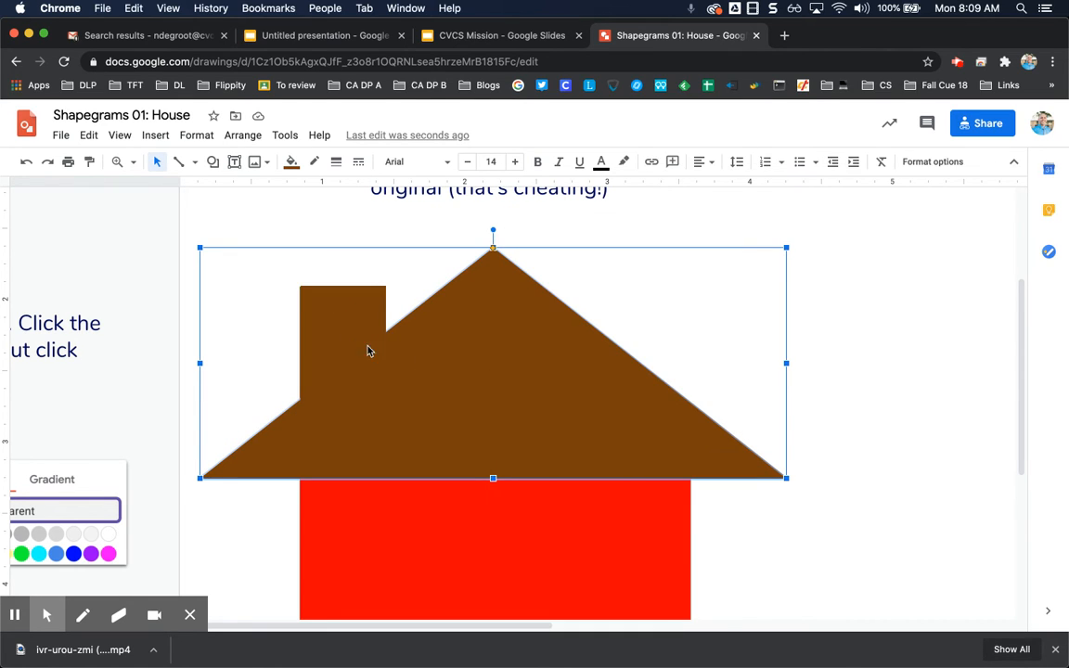
- Select the chimney, roof triangle and red body rectangle together and group them
click(360, 338)
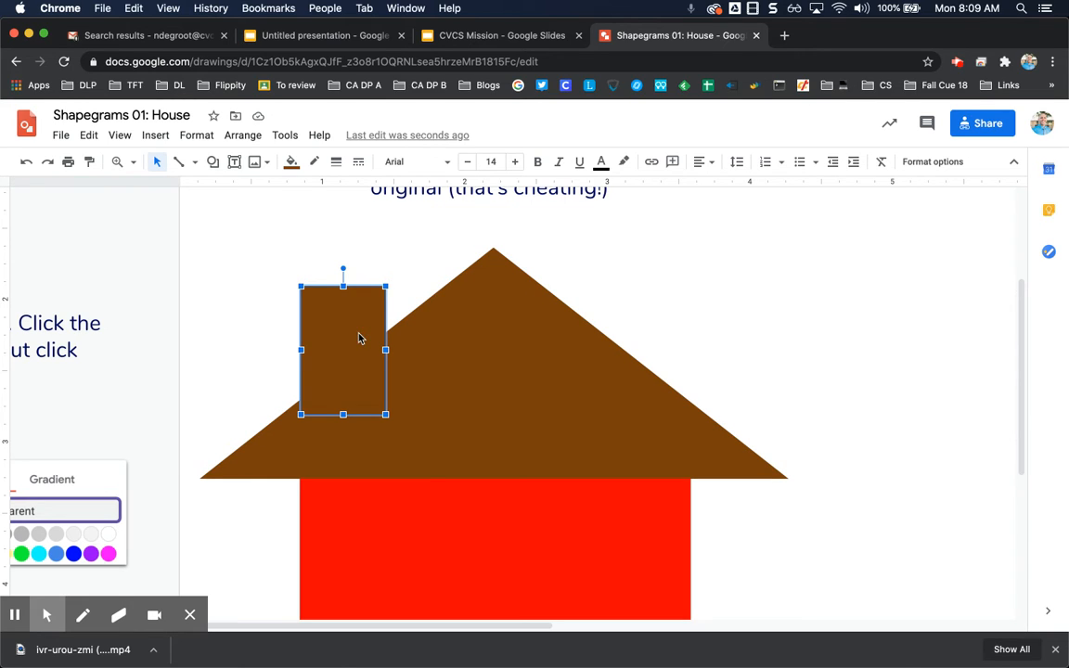
shift+click(473, 360)
shift+click(473, 570)
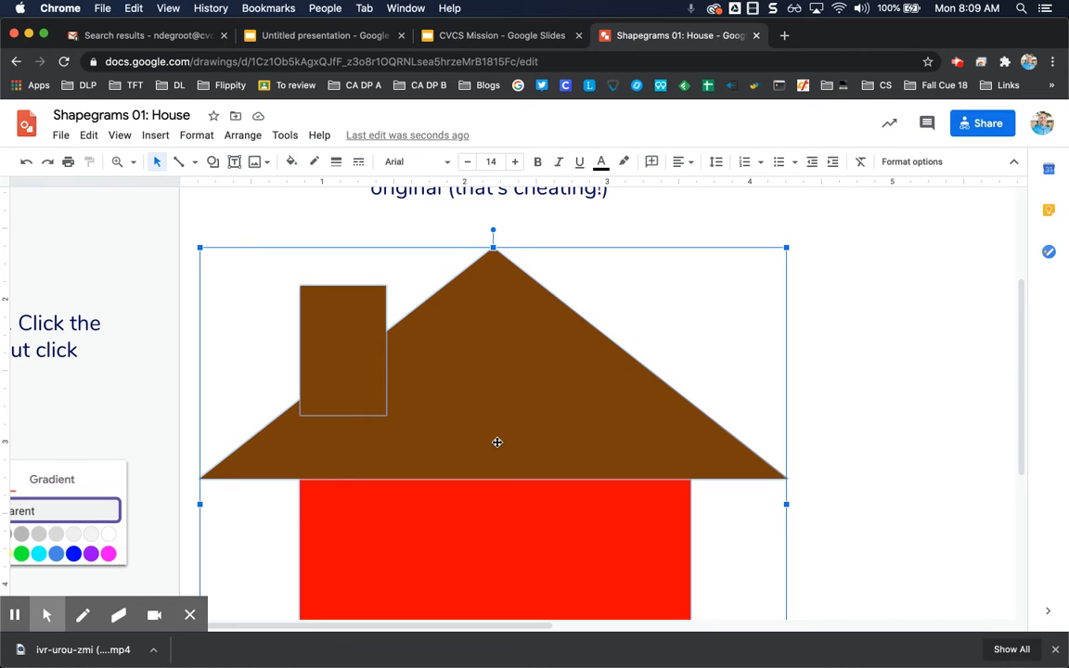
click(245, 135)
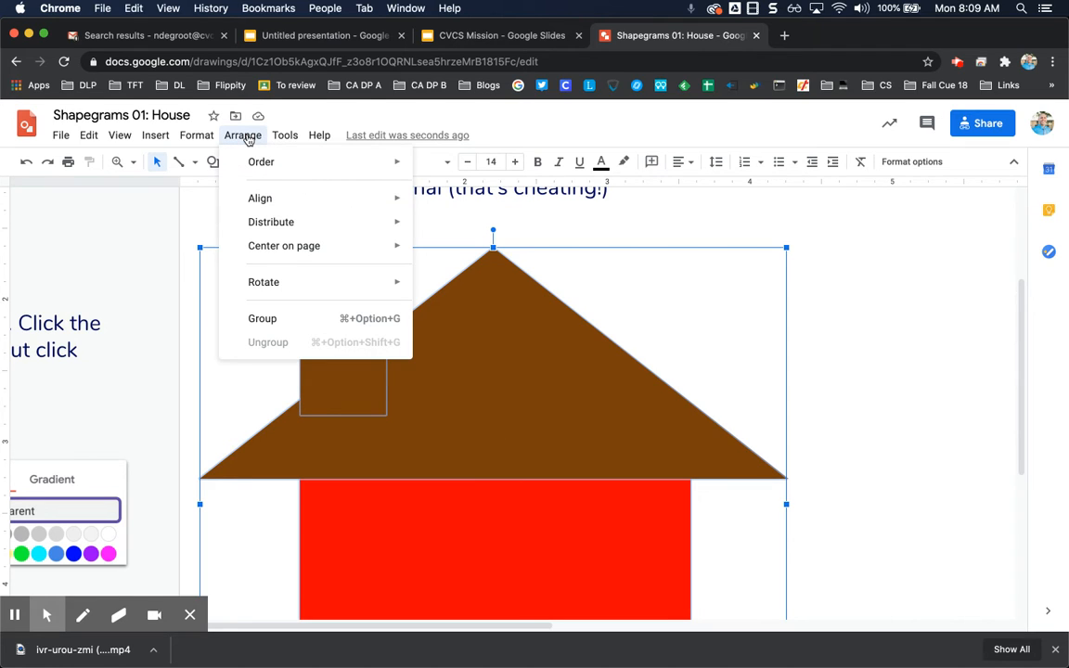
click(309, 321)
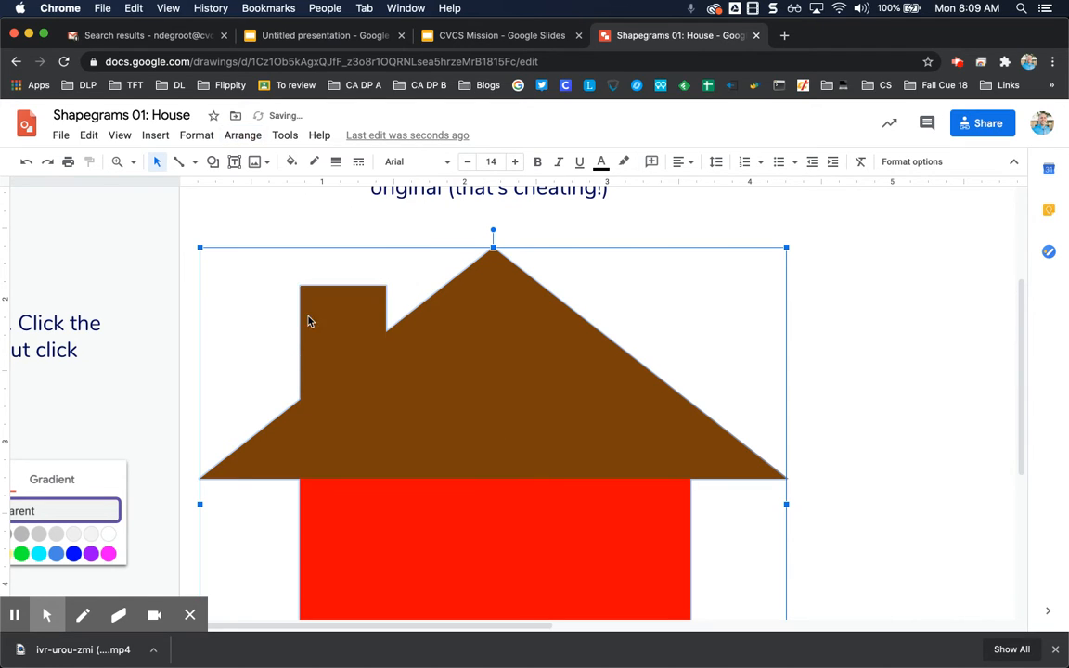
- Move the grouped house off to the right of the original picture and nudge it into place
drag(494, 371, 809, 406)
key(Right)
key(Right)
key(Right)
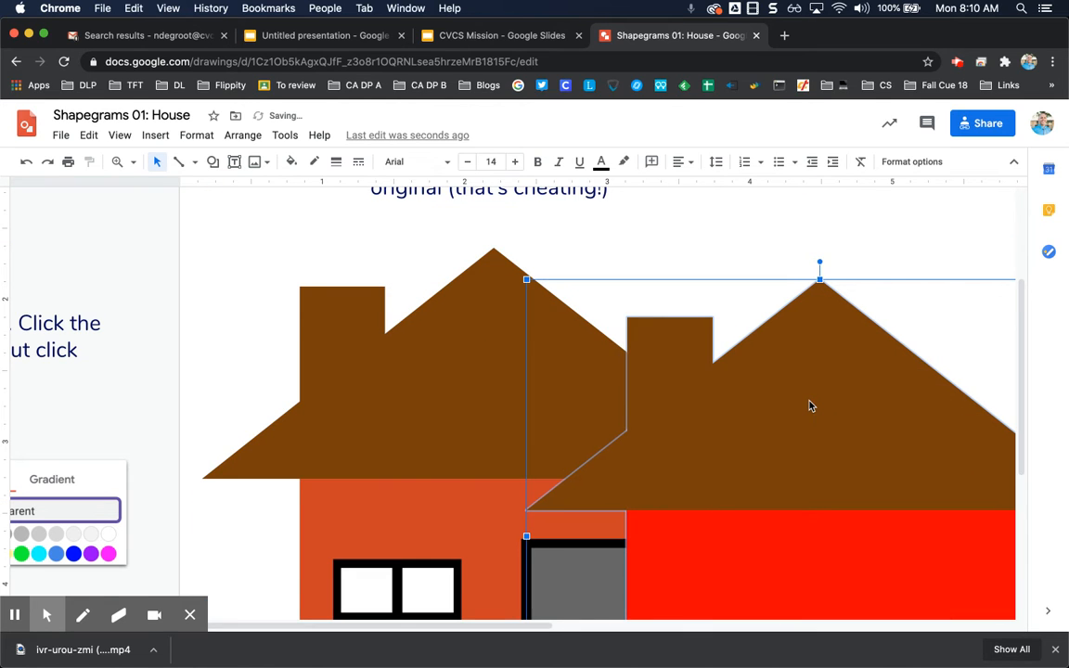
scroll(810, 406, up, 4)
scroll(810, 406, down, 3)
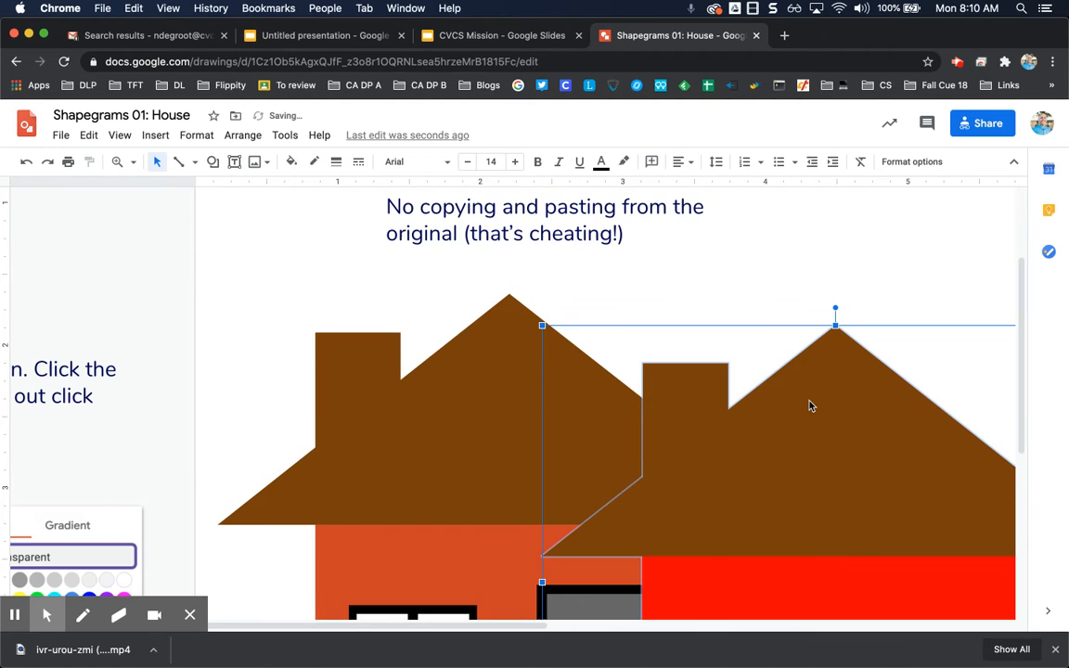
scroll(810, 406, down, 5)
scroll(809, 406, right, 10)
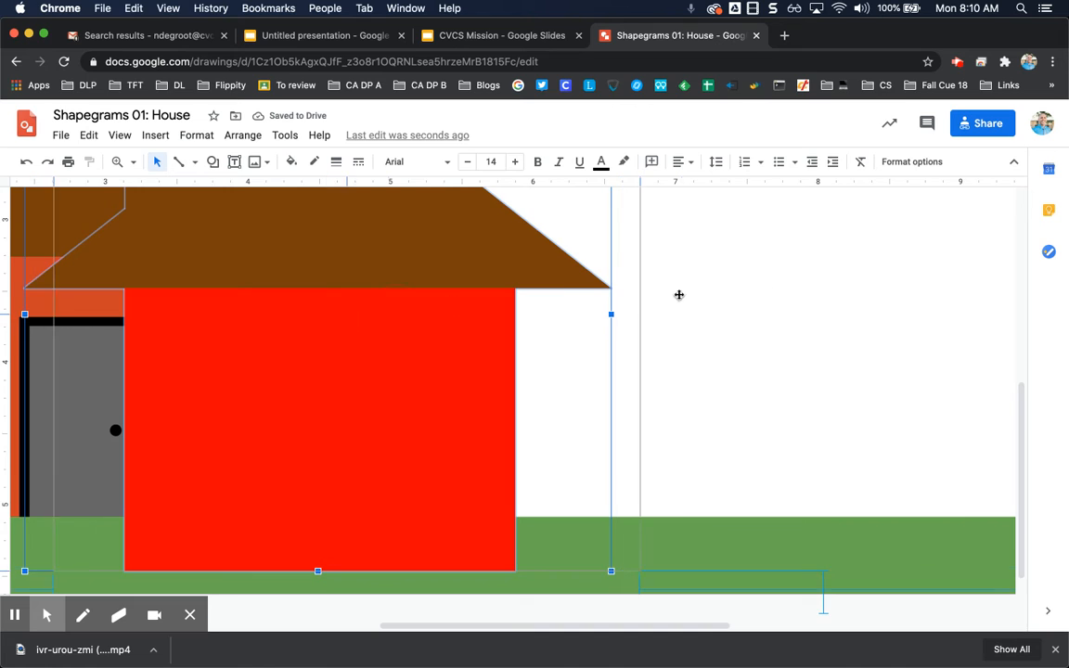
scroll(807, 291, left, 9)
key(Up)
key(Up)
key(Up)
key(Up)
key(Up)
key(Up)
key(Up)
key(Up)
key(Up)
key(Up)
key(Up)
key(Up)
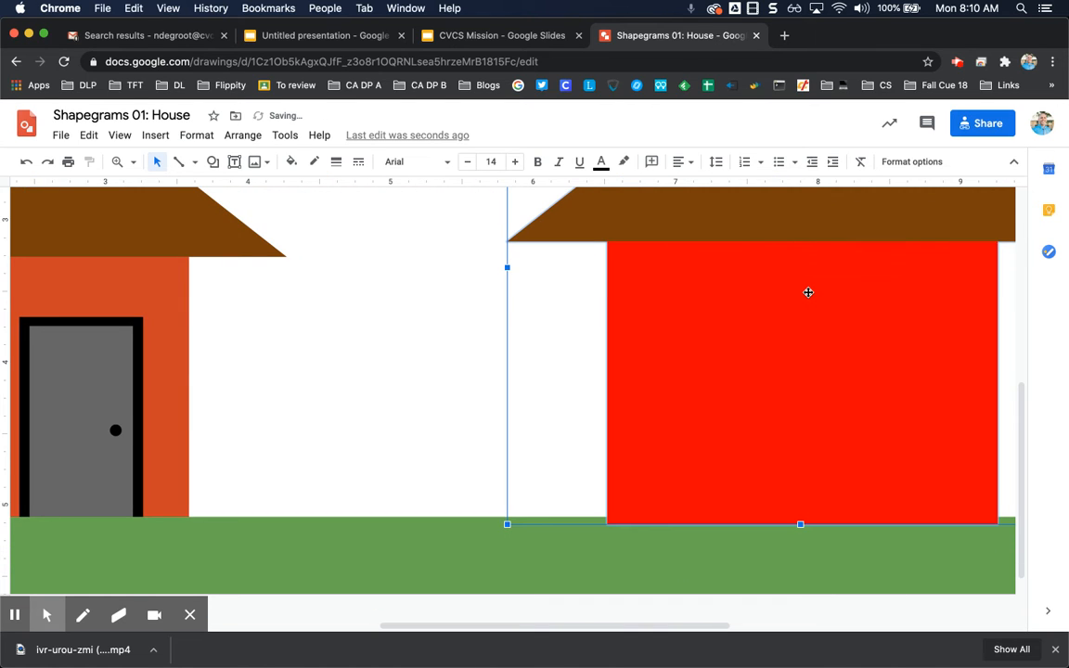
click(374, 381)
- Adjust the grouped house's vertical position so its base sits on the green grass
scroll(374, 381, up, 5)
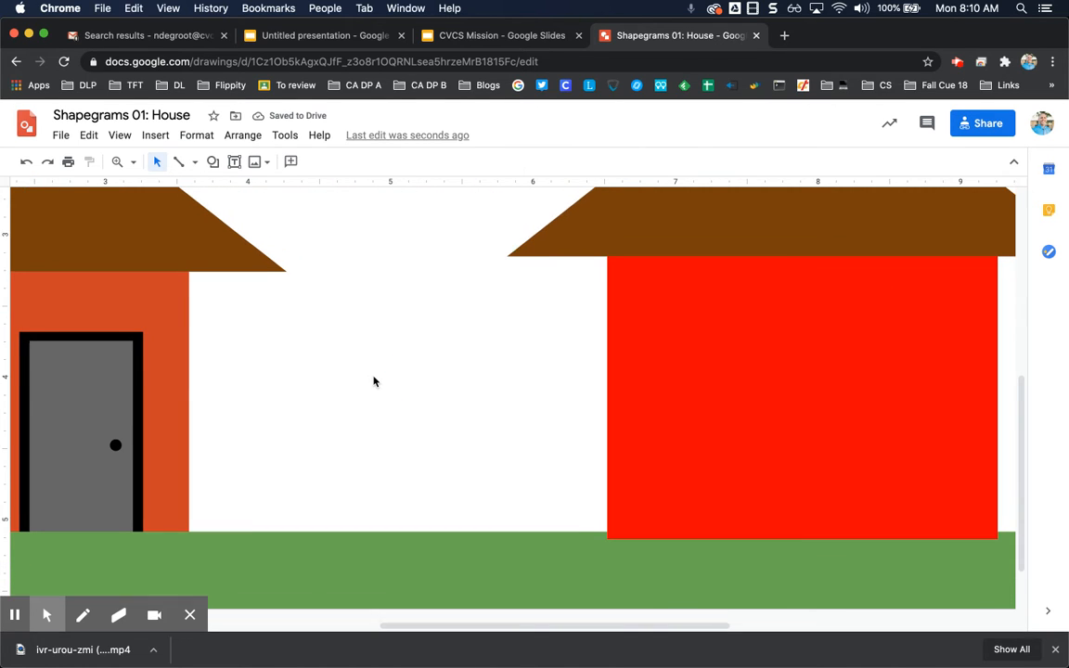
click(842, 438)
drag(842, 470, 842, 501)
click(757, 418)
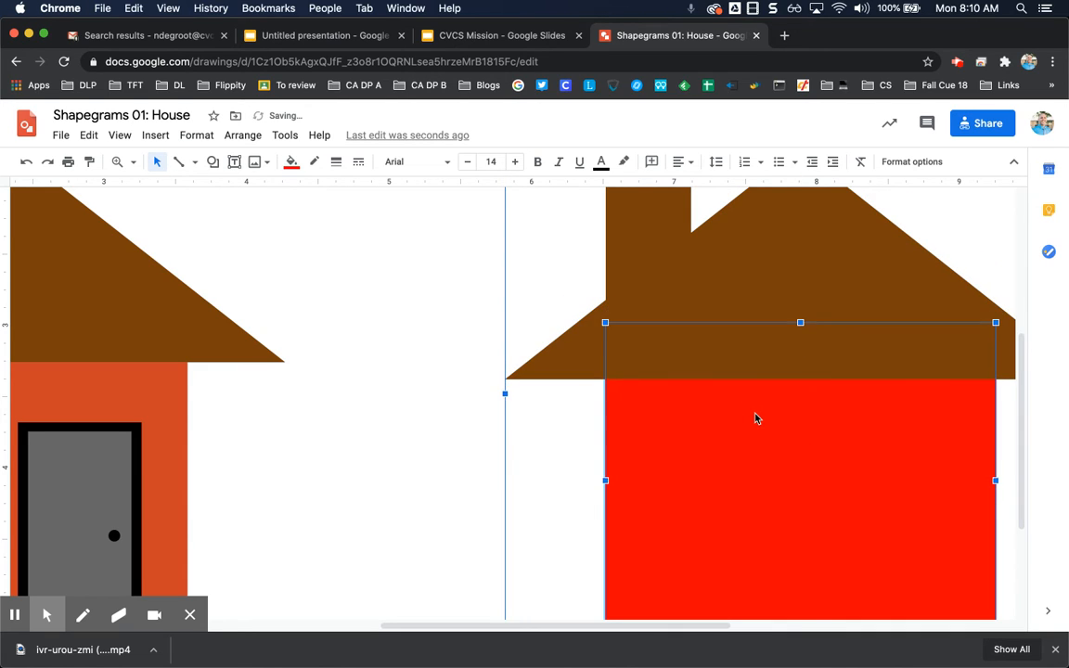
scroll(410, 458, down, 4)
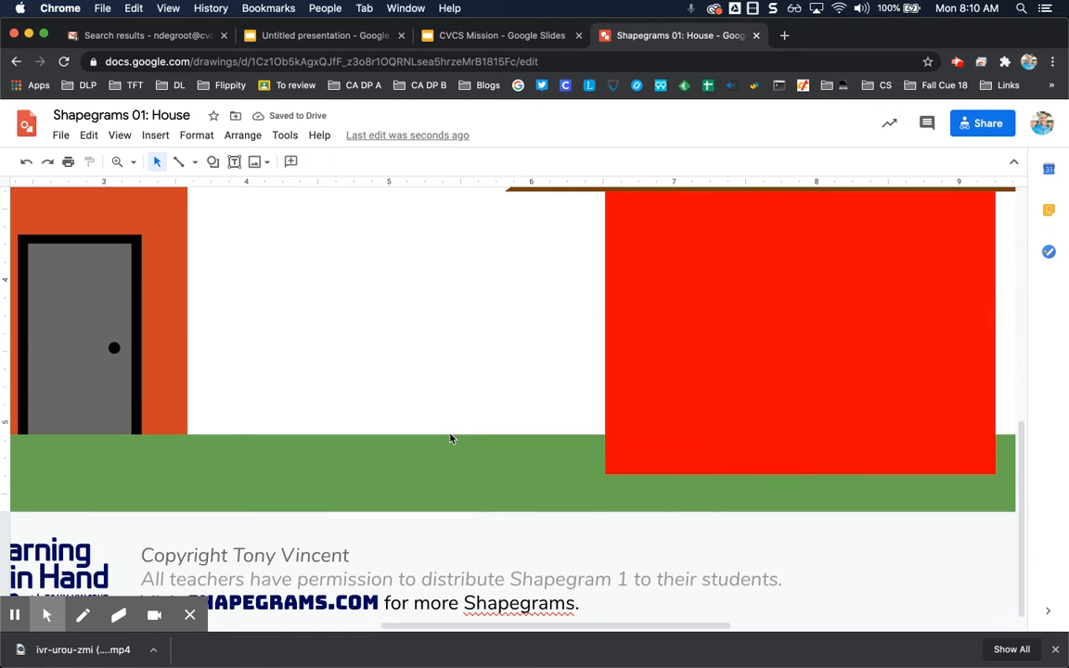
scroll(449, 436, up, 3)
key(Up)
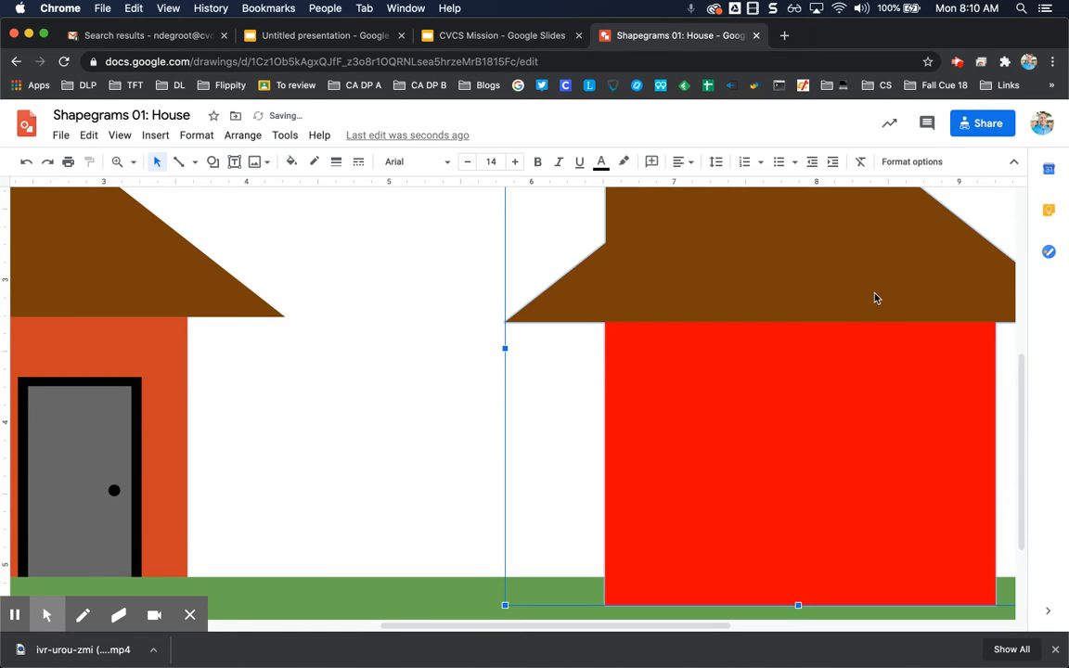
key(Up)
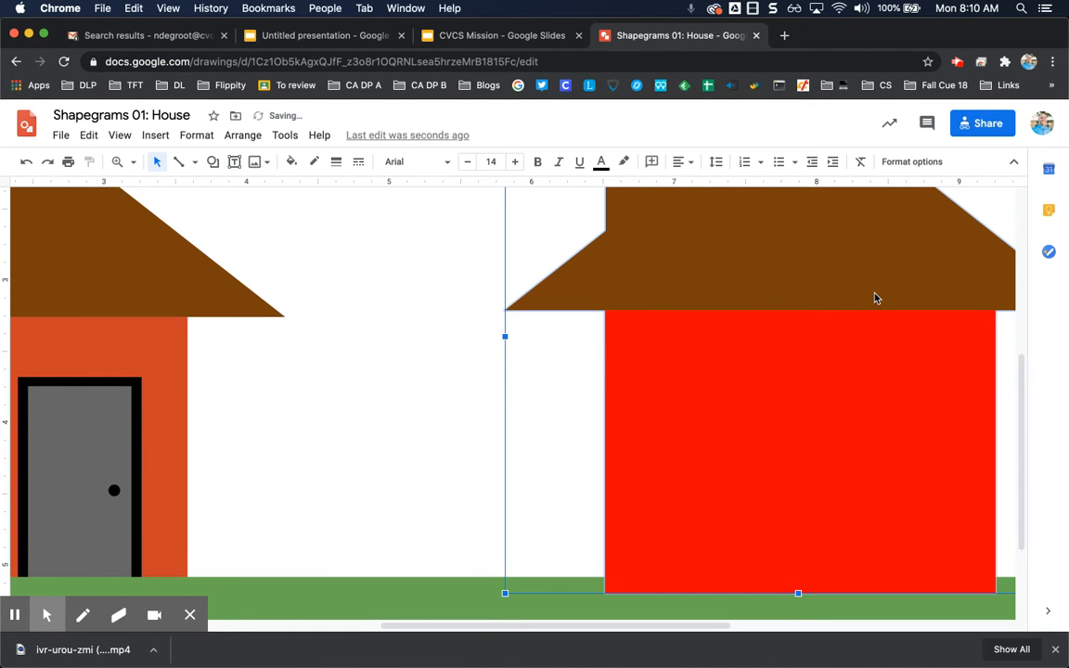
key(shift+Down)
key(shift+Down)
key(shift+Down)
key(shift+Down)
key(shift+Down)
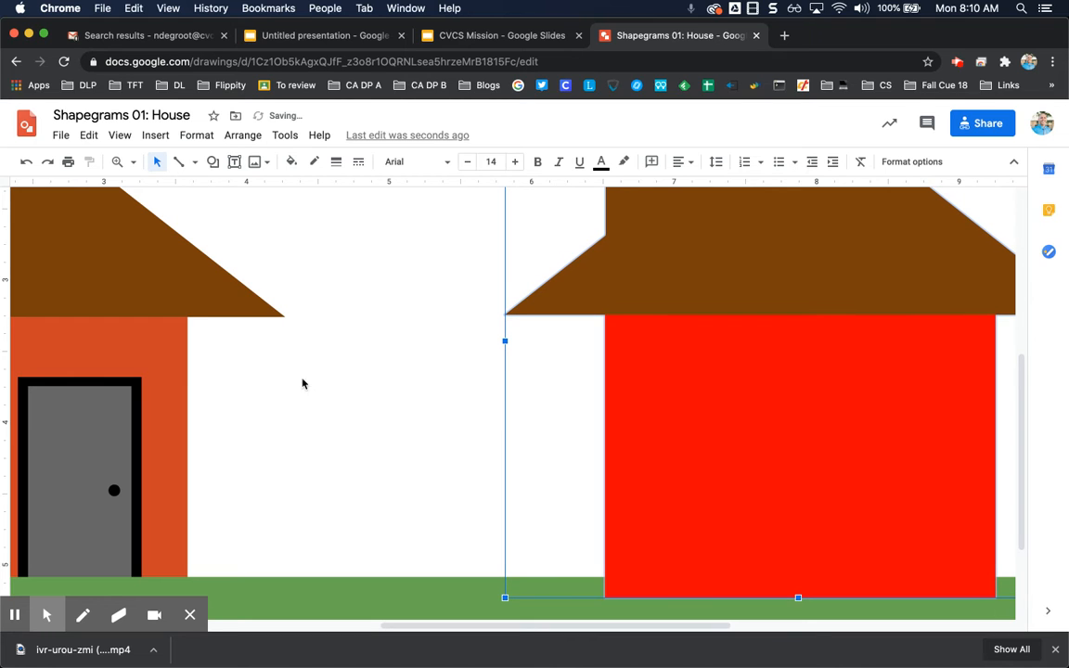
click(234, 425)
- Draw a rectangle covering the whole window, including its black frame
scroll(234, 427, left, 6)
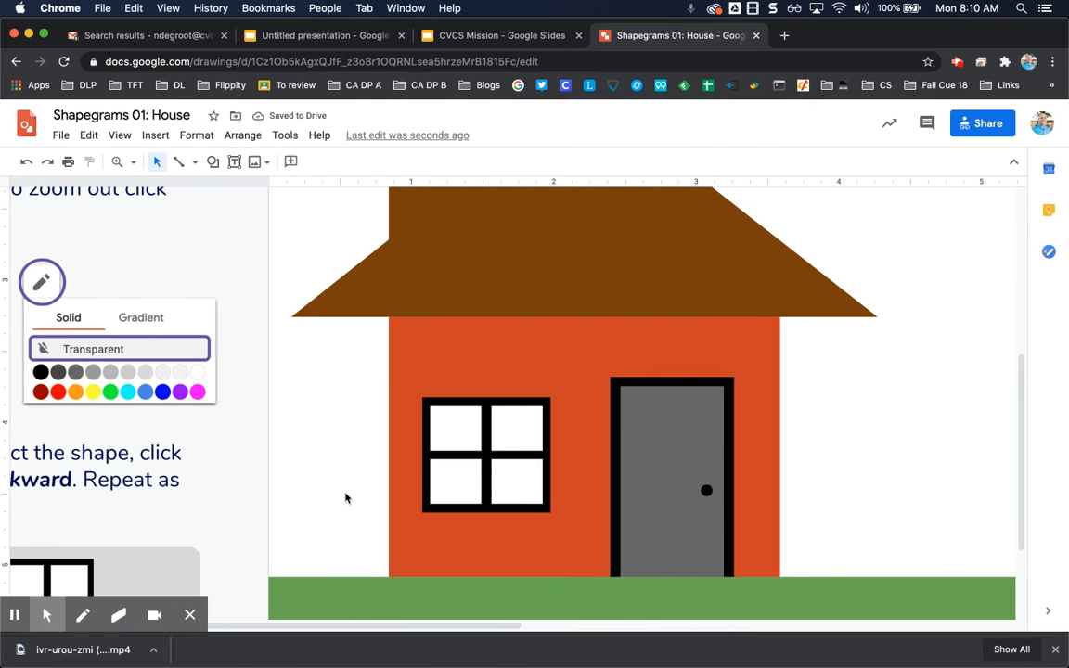
click(216, 162)
mouse_move(249, 188)
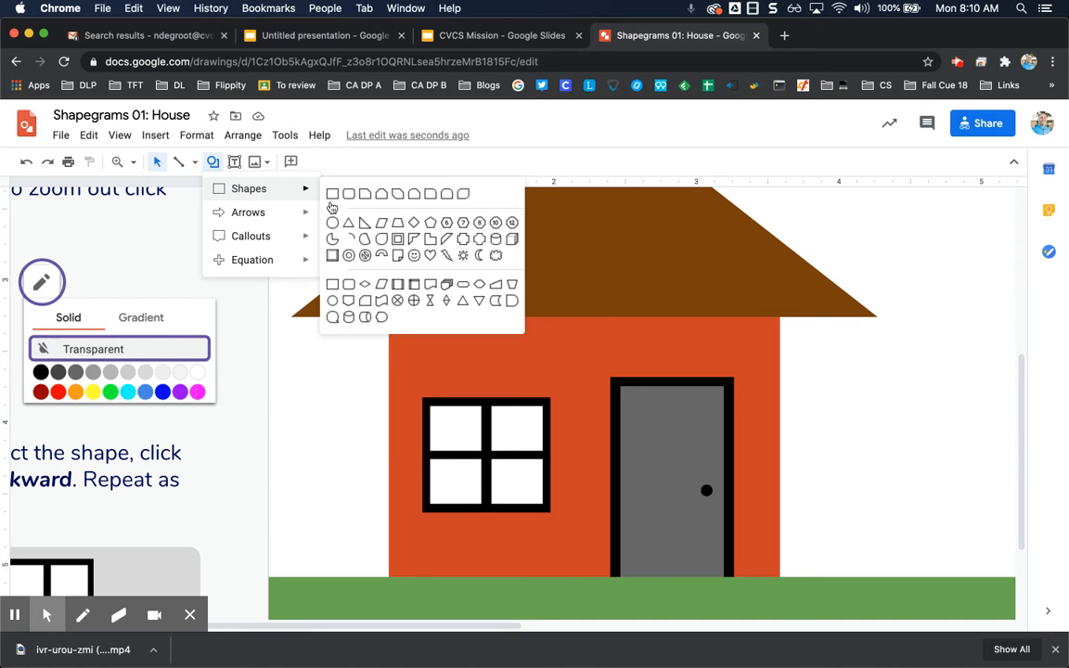
click(331, 193)
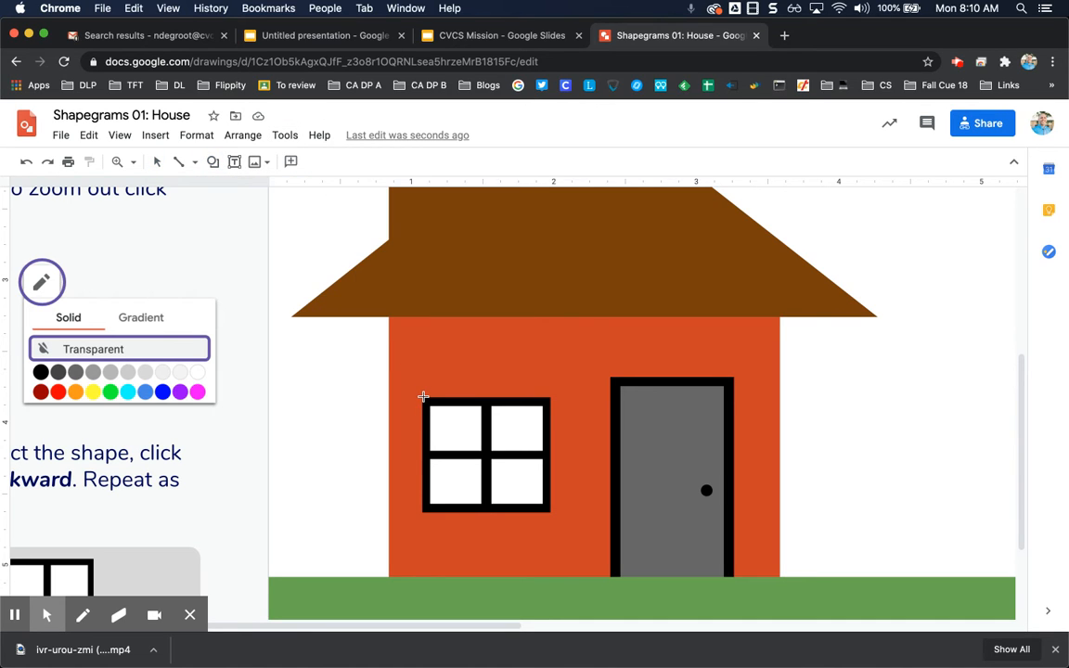
drag(421, 397, 536, 449)
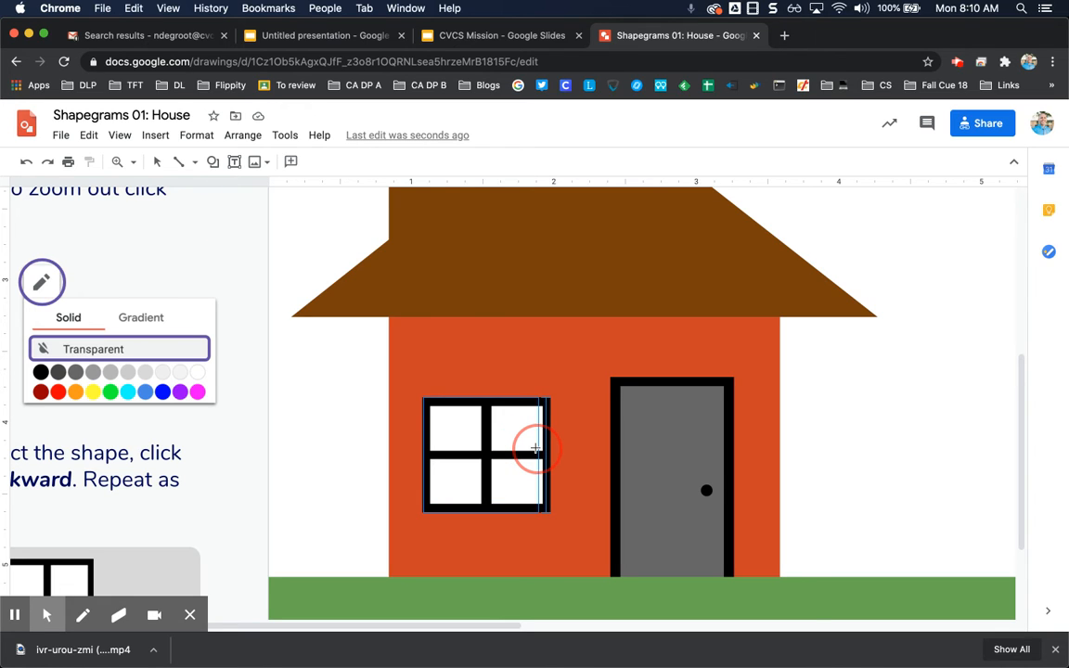
drag(536, 450, 549, 516)
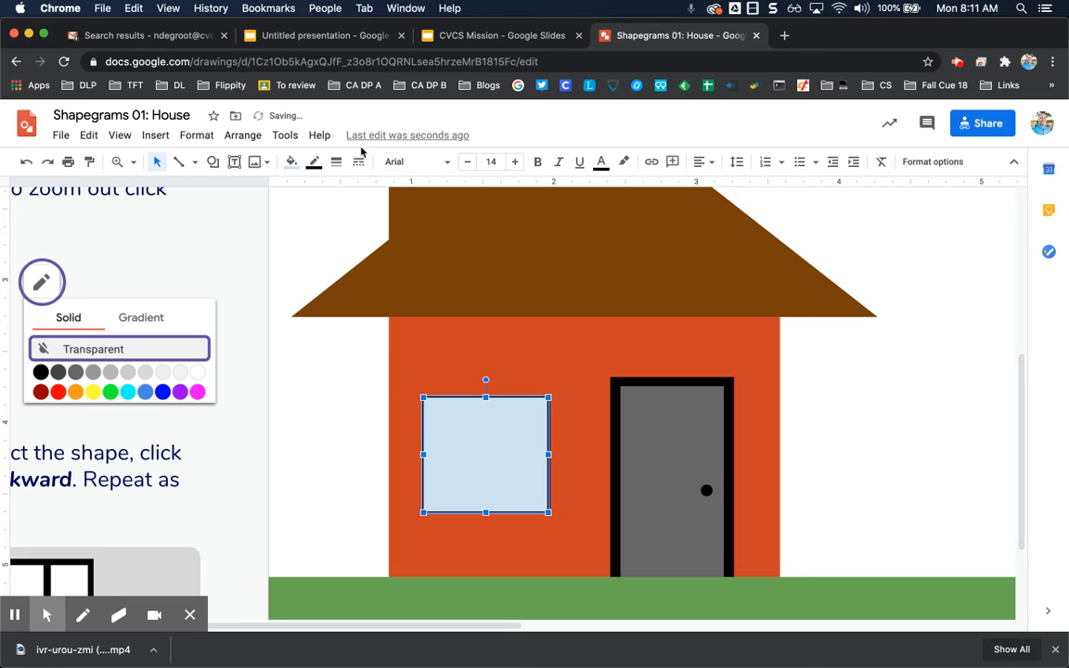
- Set the window rectangle's border to transparent and its fill to black
click(307, 166)
click(345, 192)
click(292, 165)
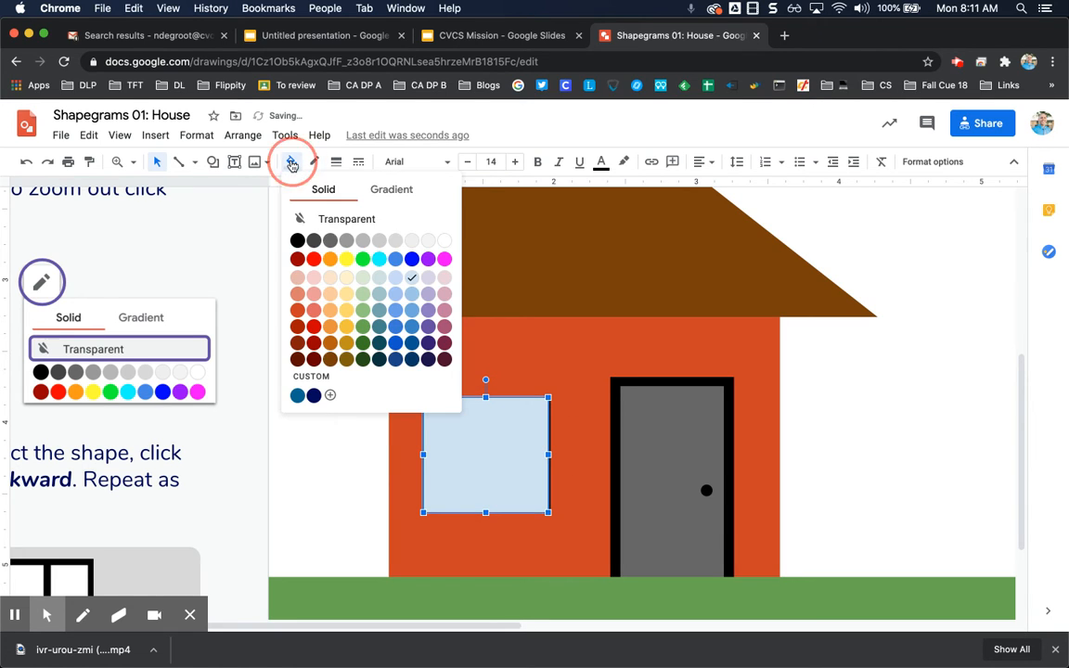
click(297, 241)
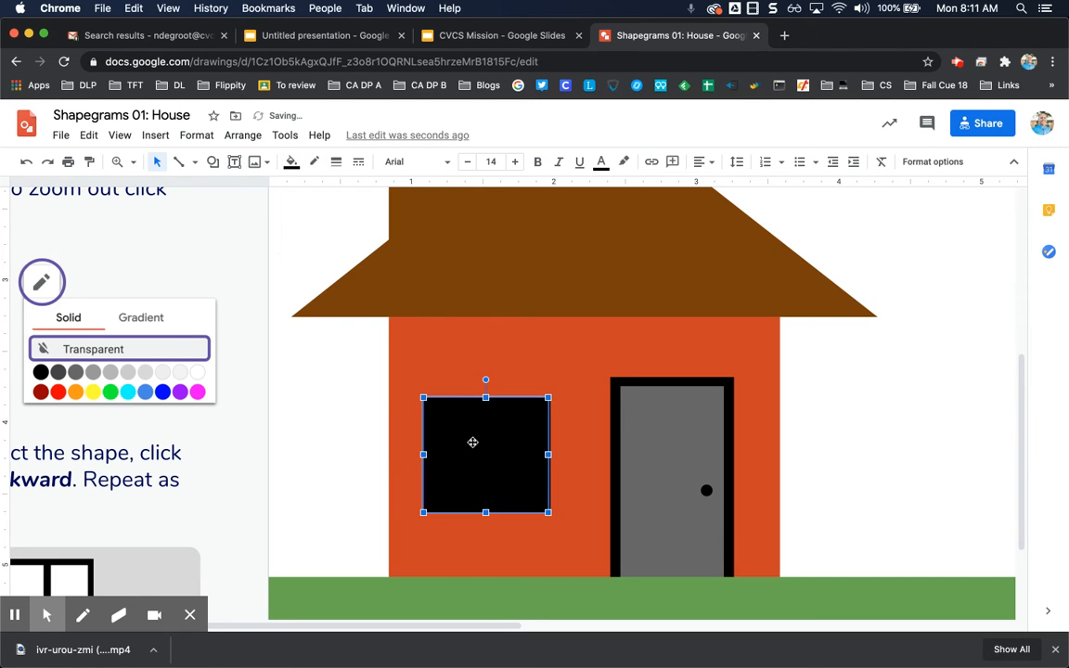
click(377, 415)
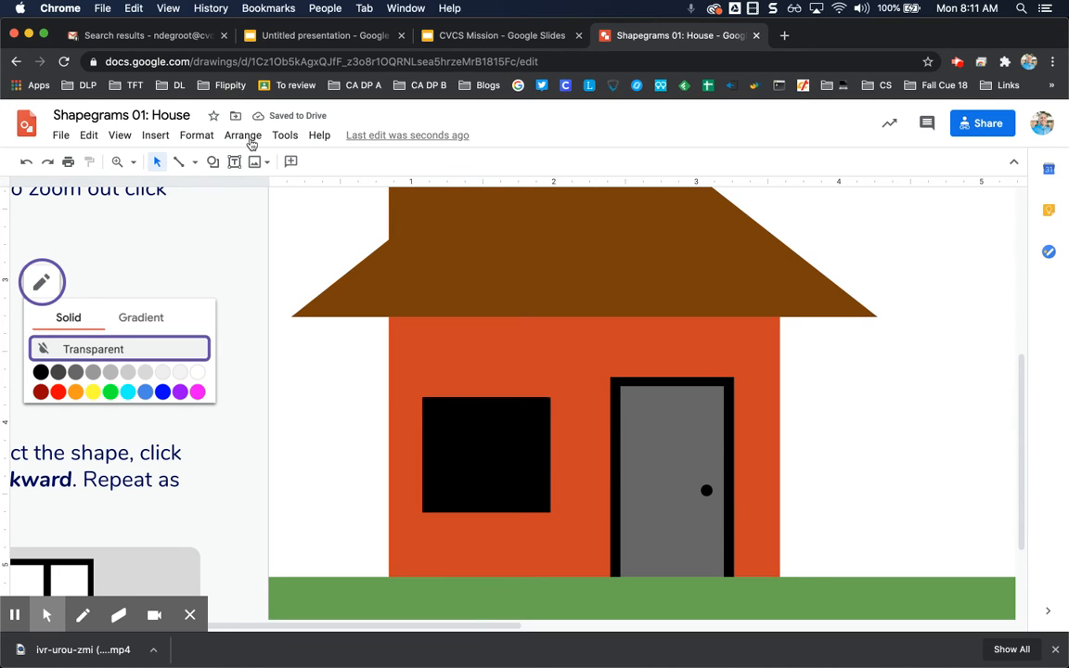
click(212, 161)
mouse_move(246, 196)
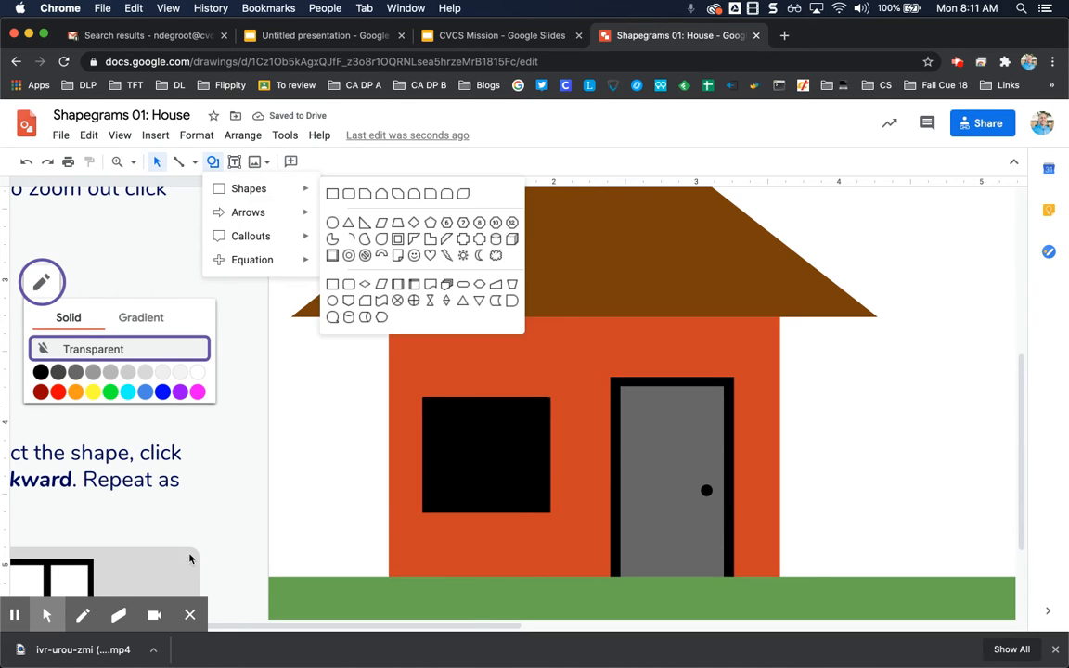
click(365, 506)
click(342, 518)
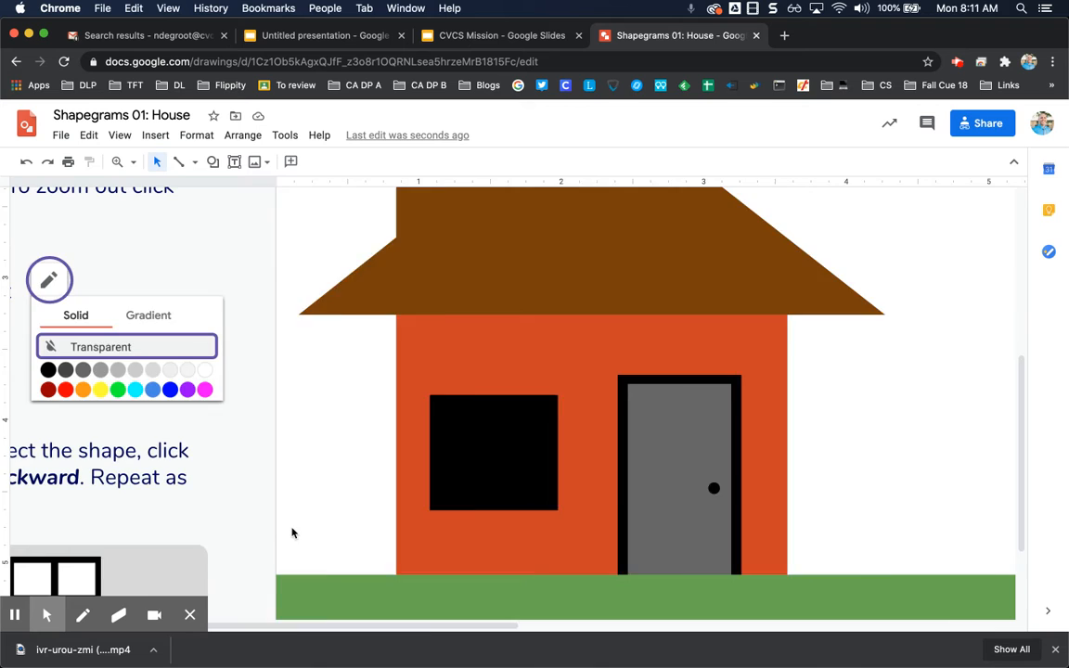
- Draw a small rectangle in the upper-left corner of the black window
scroll(291, 533, left, 6)
scroll(291, 533, down, 3)
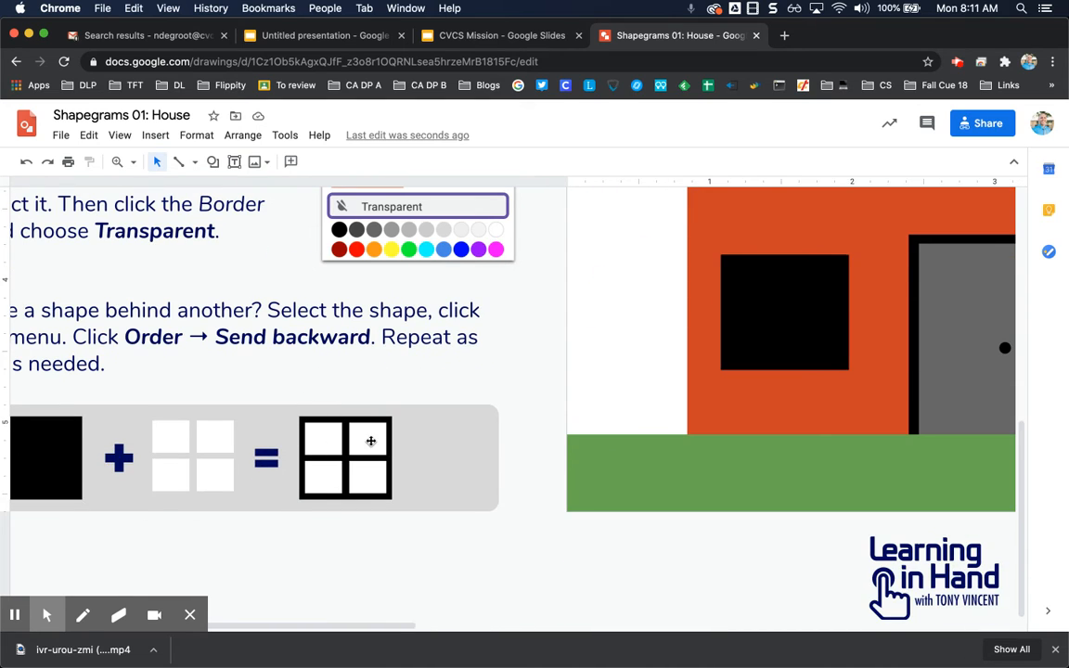
scroll(370, 441, right, 5)
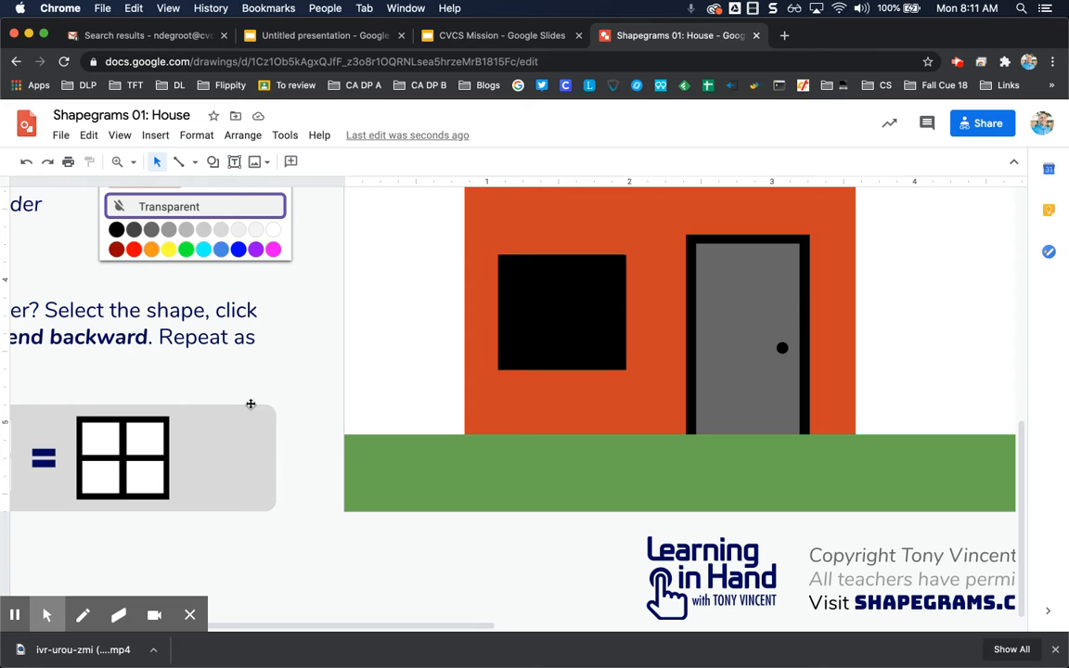
scroll(290, 390, up, 1)
scroll(290, 391, up, 10)
click(213, 163)
mouse_move(234, 193)
click(334, 197)
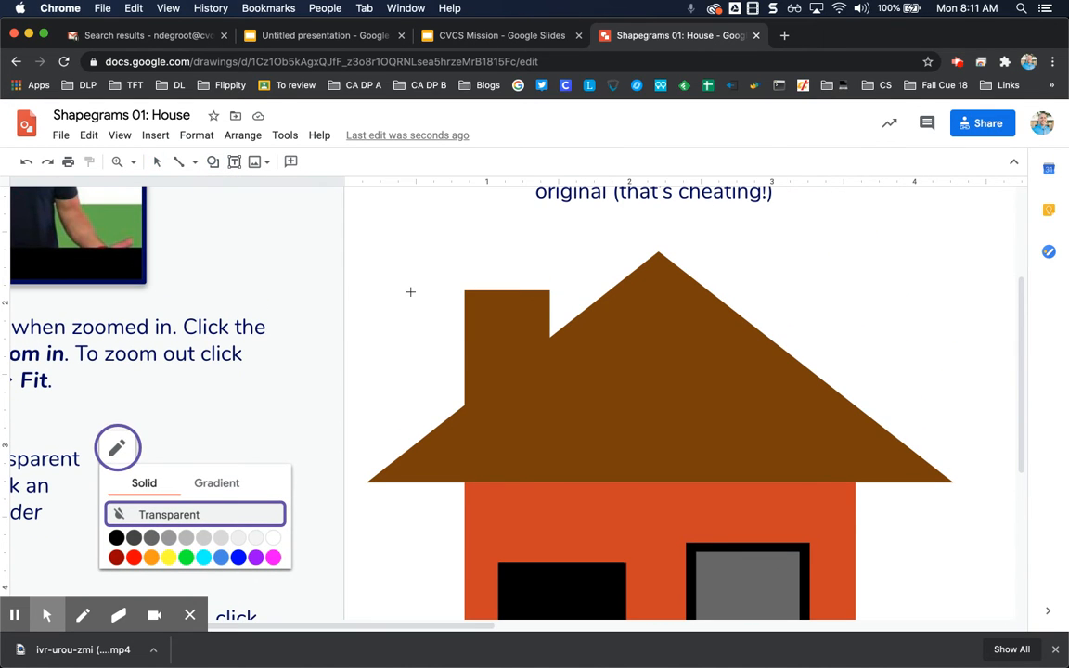
scroll(410, 293, down, 7)
scroll(410, 291, down, 2)
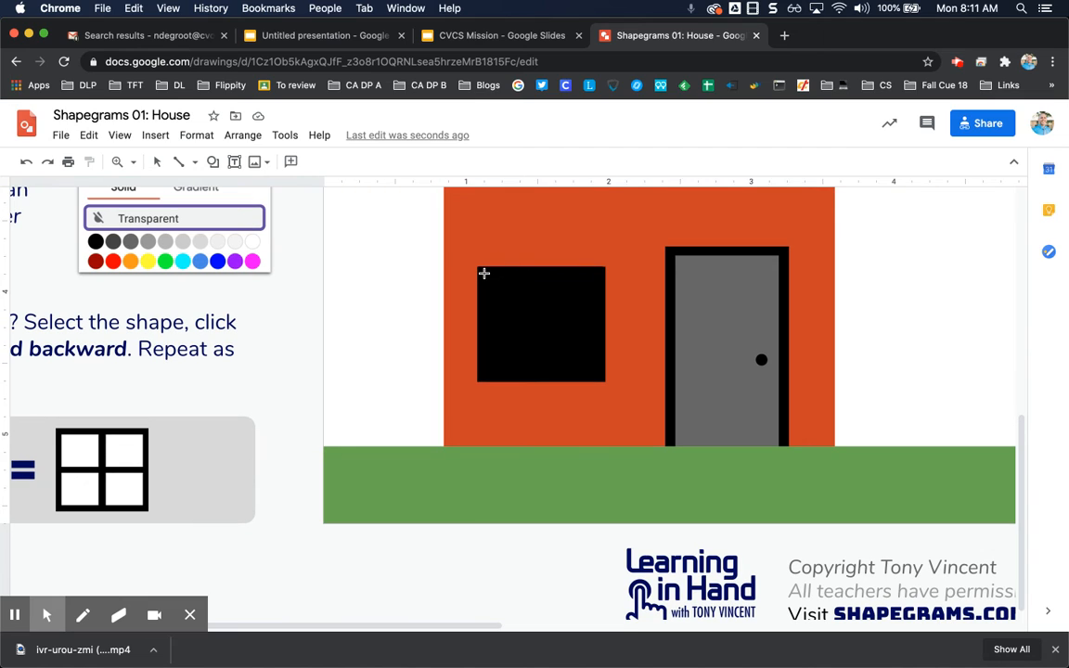
mouse_move(484, 273)
mouse_down()
mouse_move(539, 300)
mouse_move(538, 316)
mouse_up()
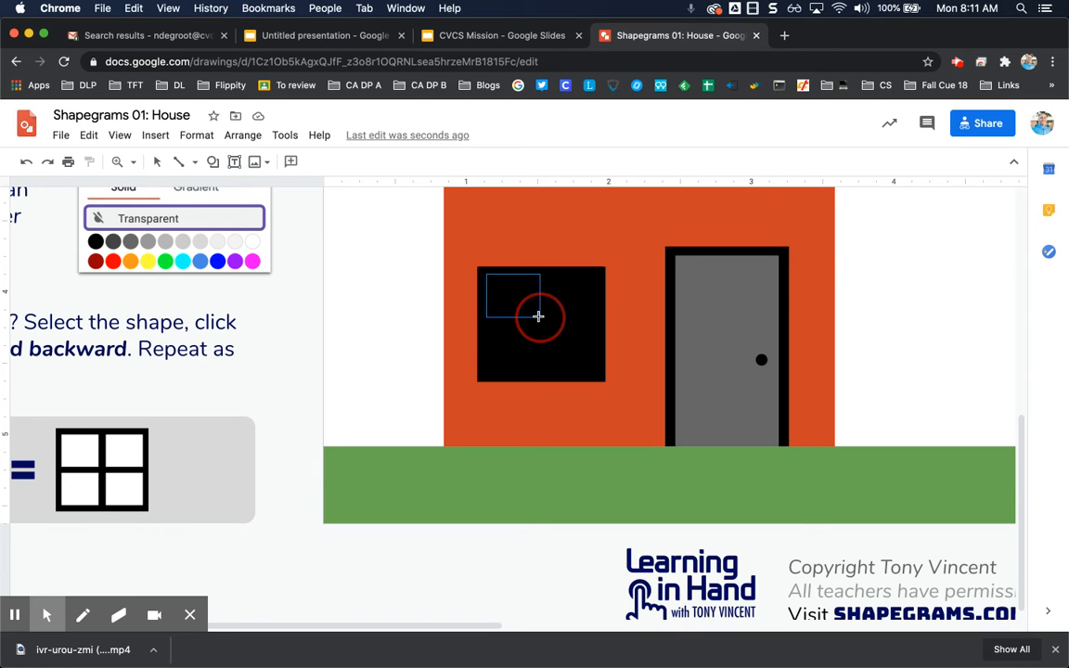
drag(540, 320, 541, 318)
- Set the small rectangle's fill to white and its border to transparent
click(291, 162)
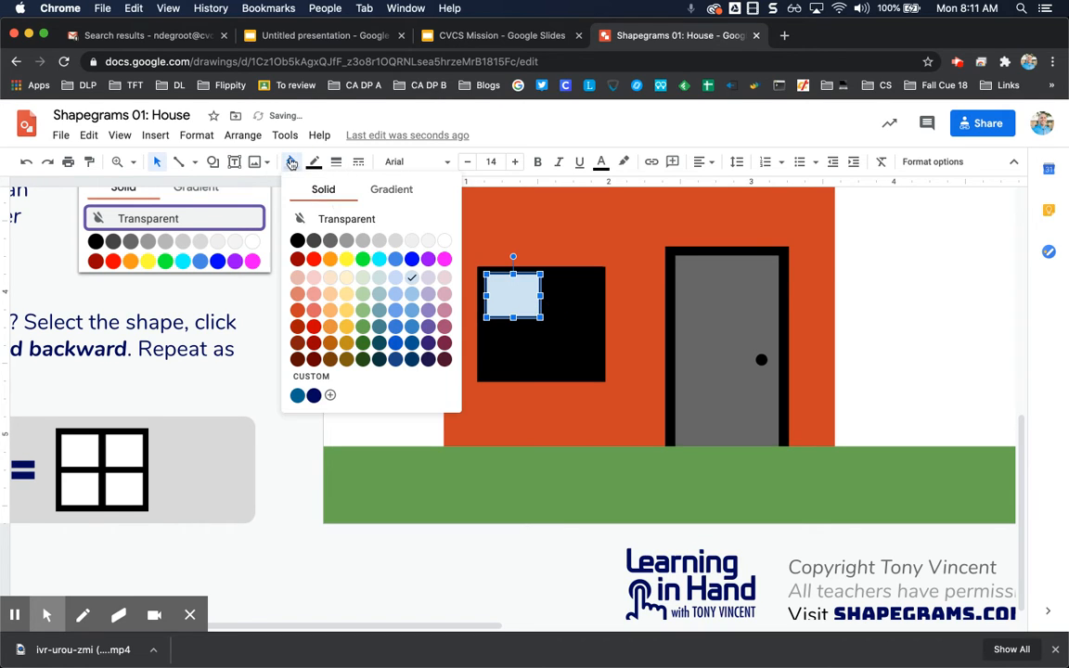
click(444, 240)
click(314, 161)
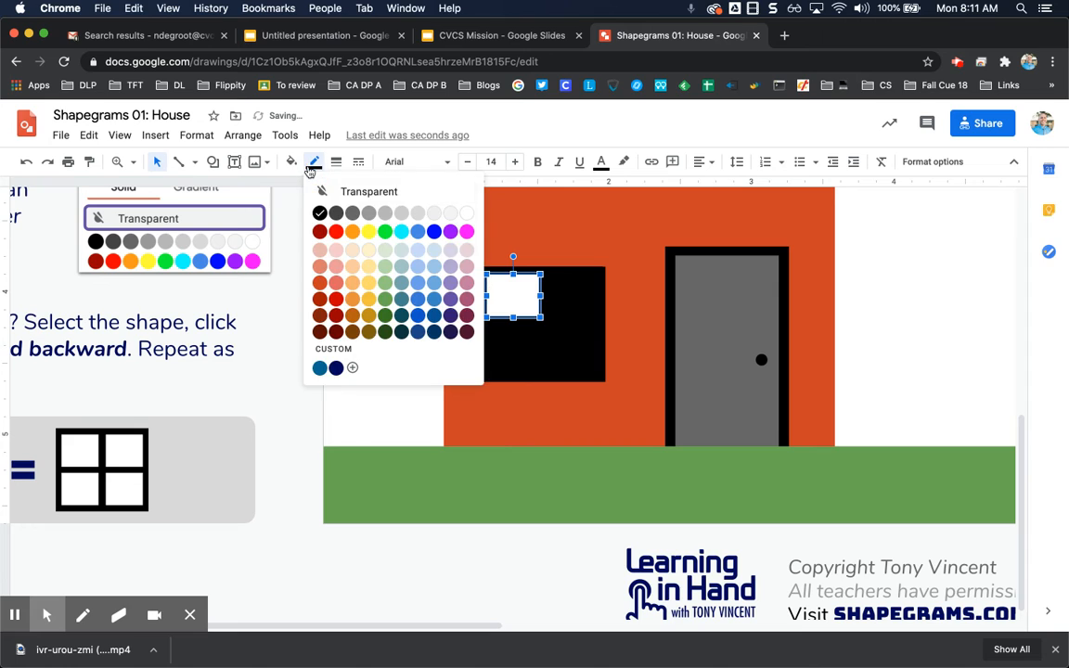
click(348, 192)
- Duplicate the white pane and place the copy beside it in the window's upper-right corner
key(super+c)
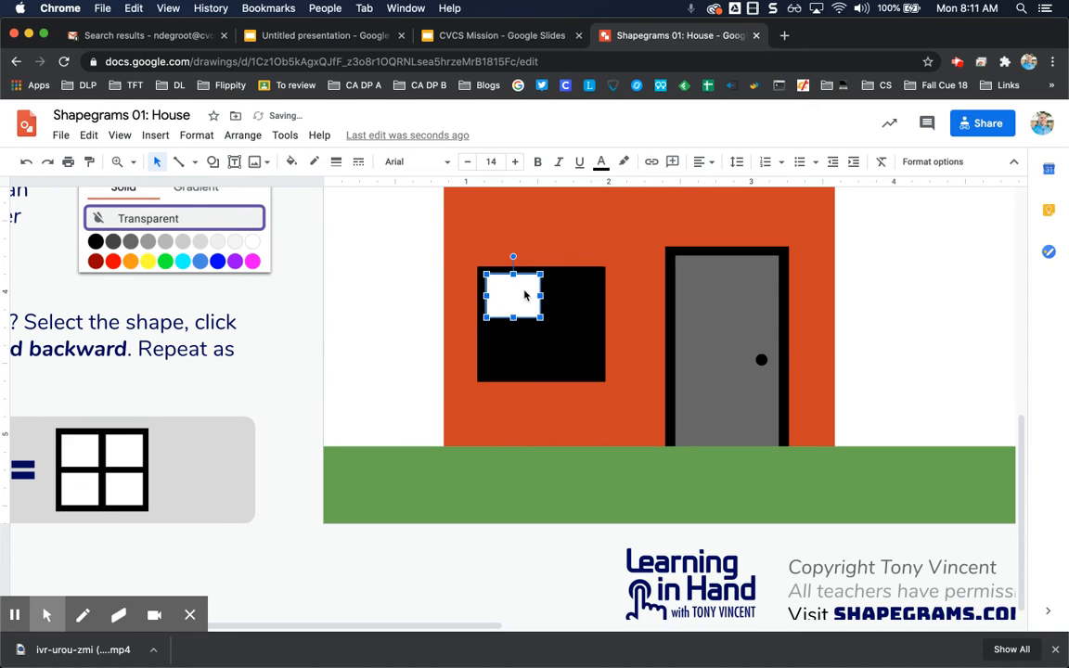
key(super+v)
drag(547, 322, 578, 302)
click(414, 277)
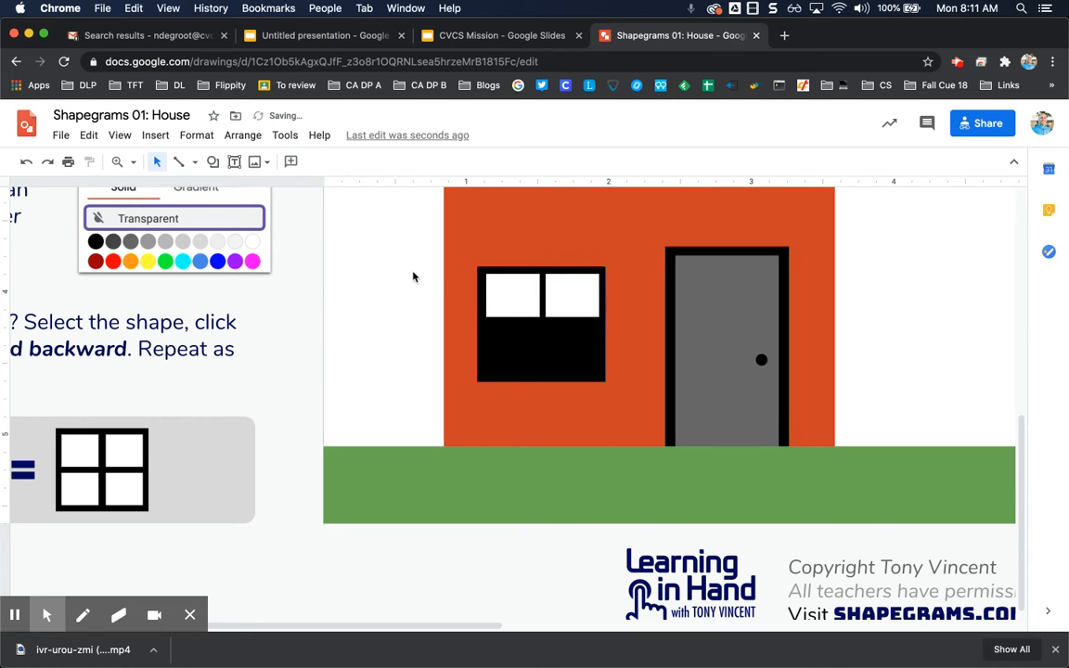
click(575, 299)
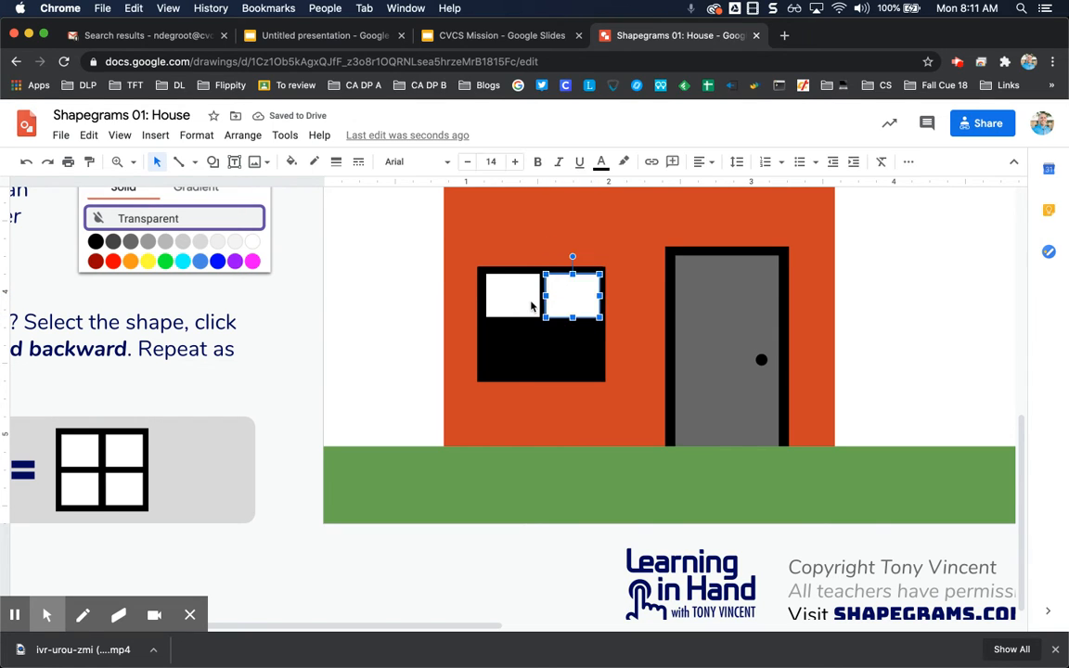
click(531, 304)
key(Left)
key(Right)
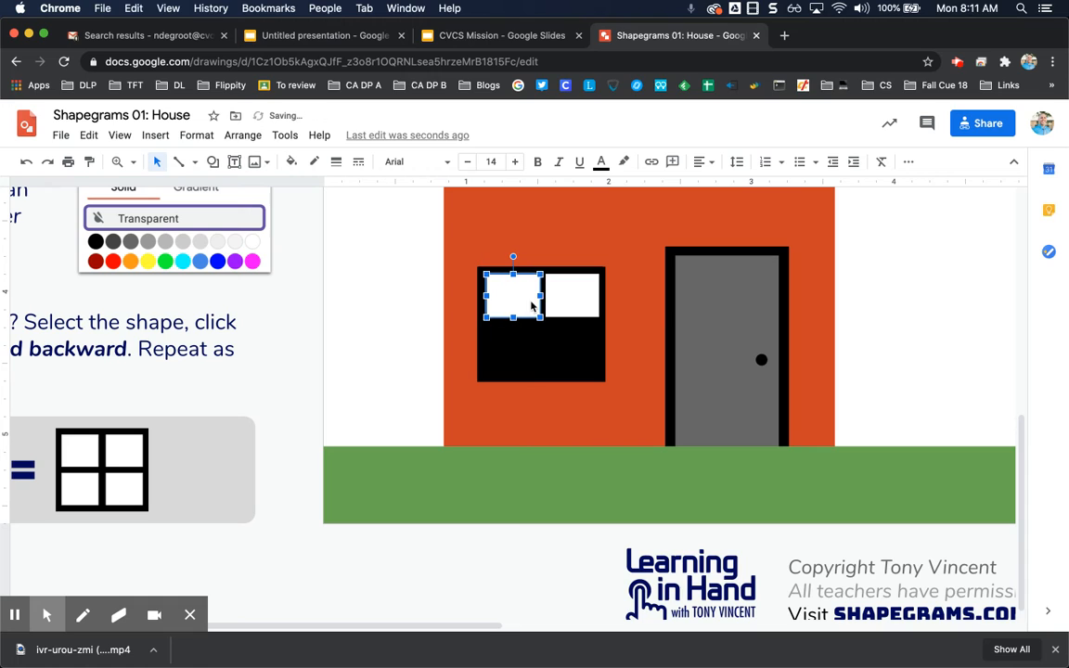
click(436, 275)
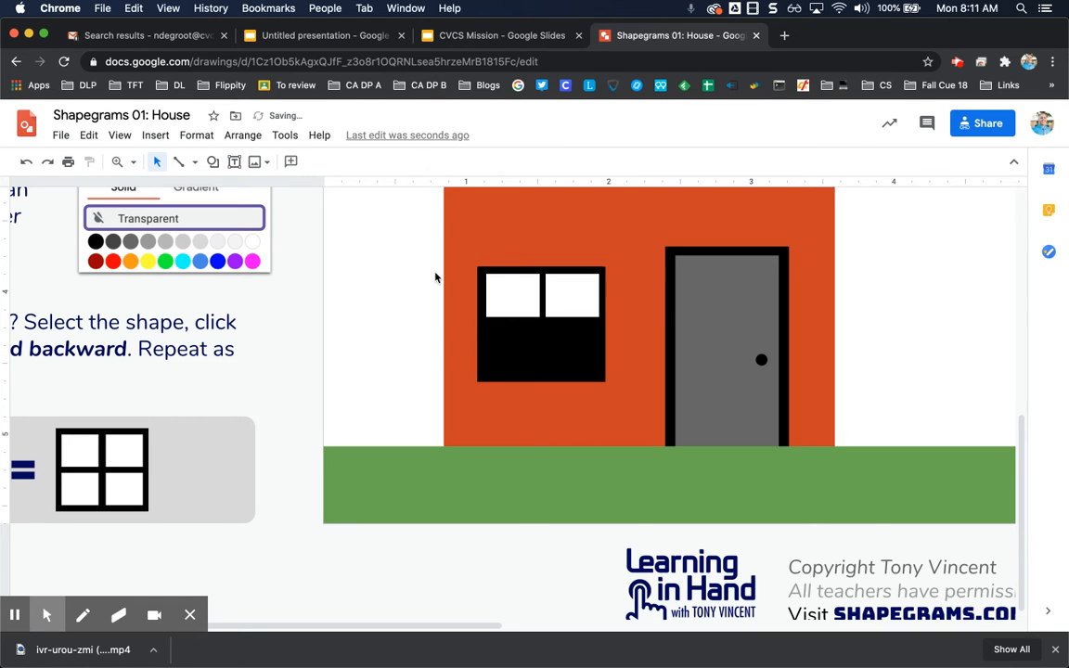
- Duplicate the two top panes and place the copies below them to form the window's lower row
click(494, 295)
shift+click(558, 302)
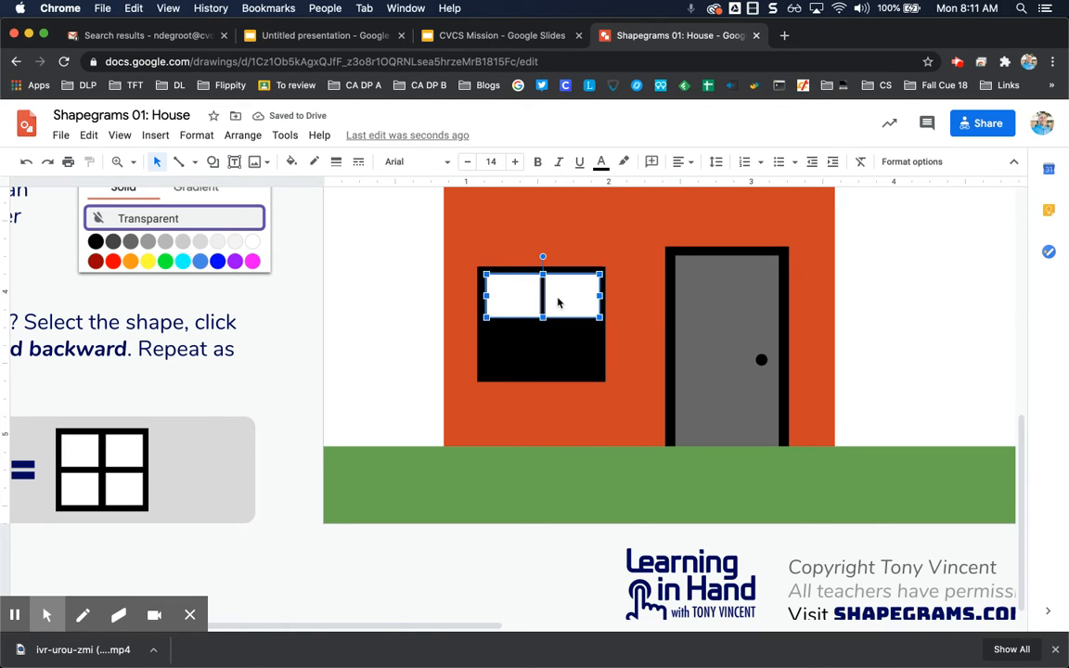
key(super+c)
key(super+v)
drag(594, 315, 571, 344)
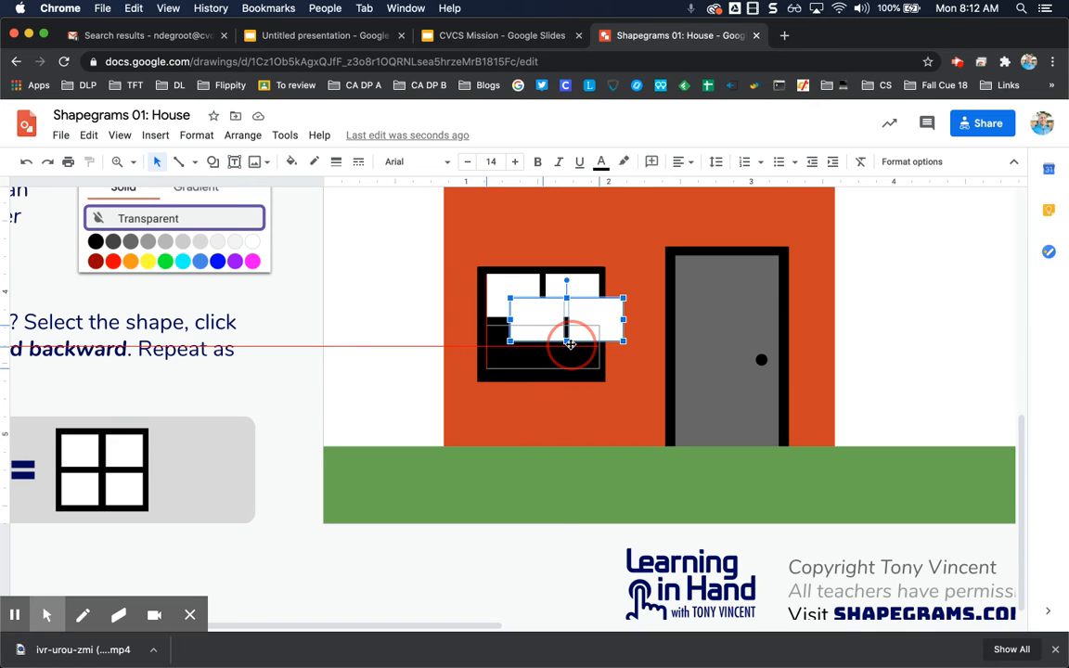
drag(570, 344, 571, 348)
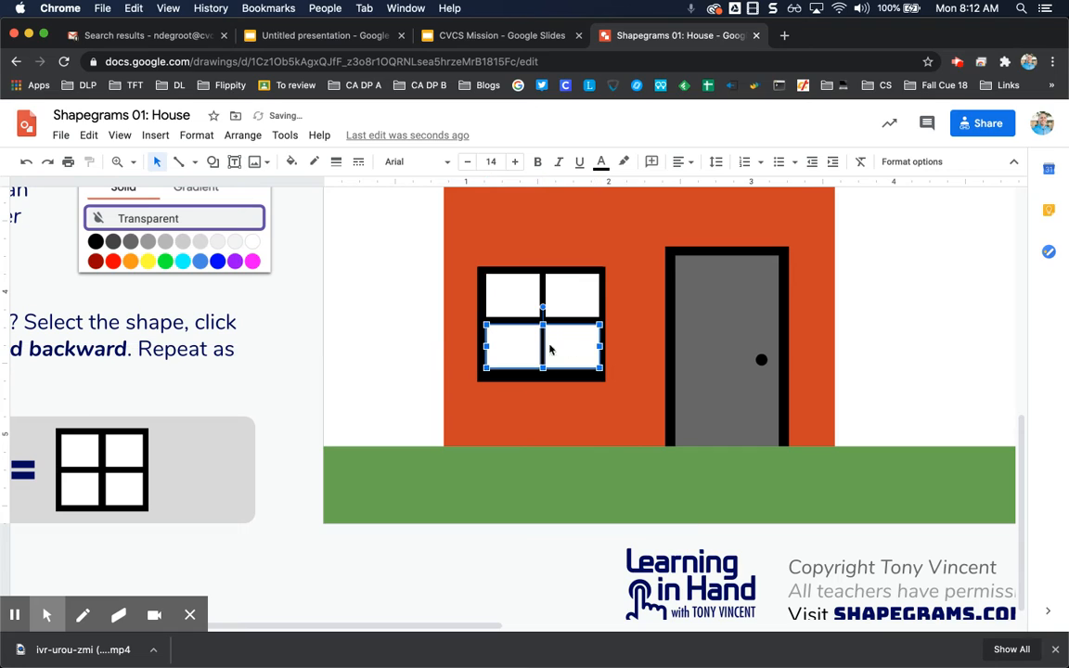
click(419, 329)
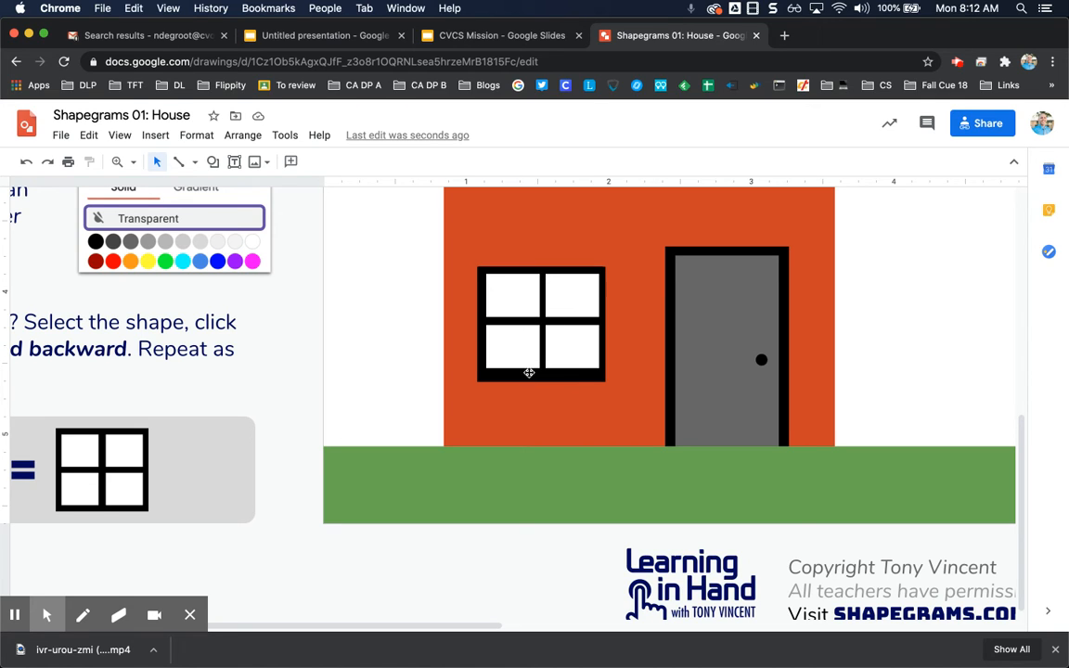
- Nudge all four white panes together so they sit centred inside the black frame
click(534, 294)
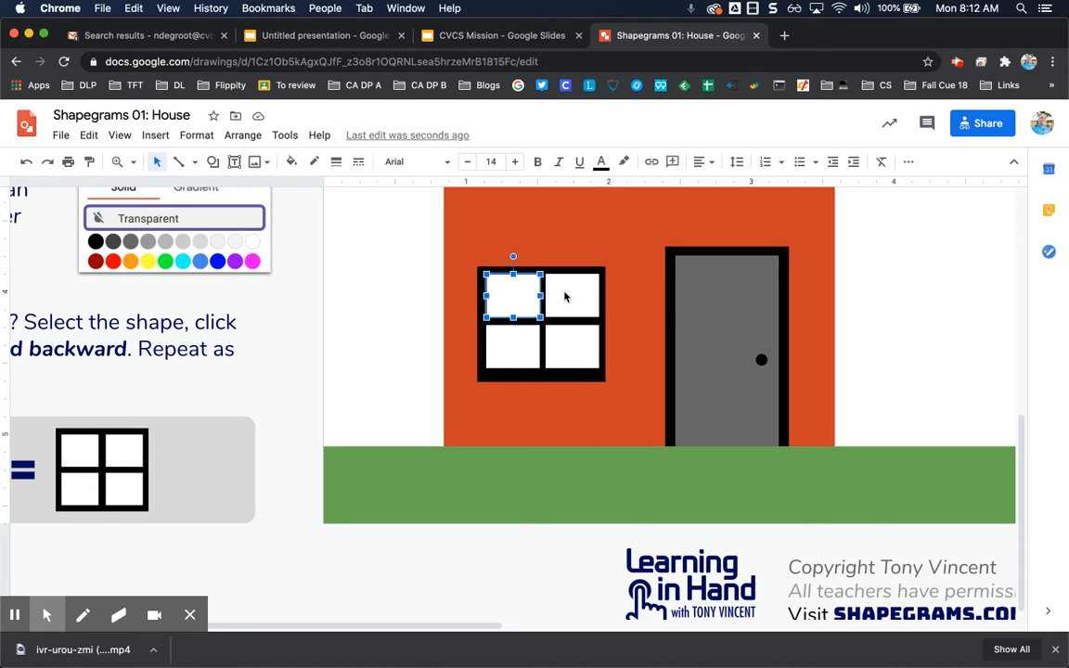
shift+click(565, 296)
shift+click(575, 356)
shift+click(534, 353)
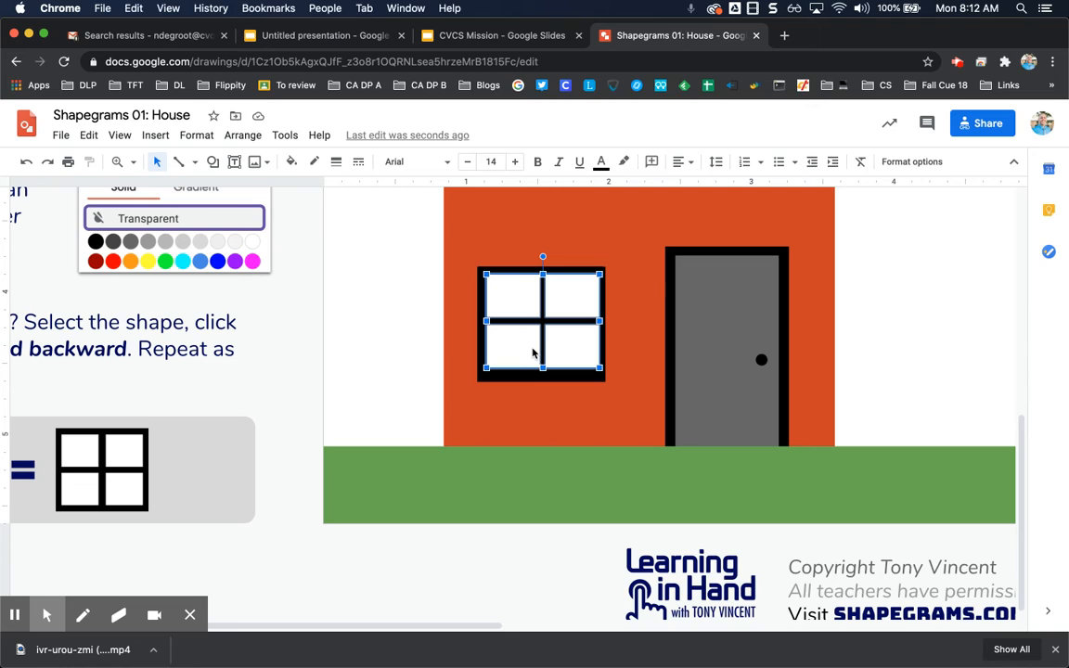
key(Down)
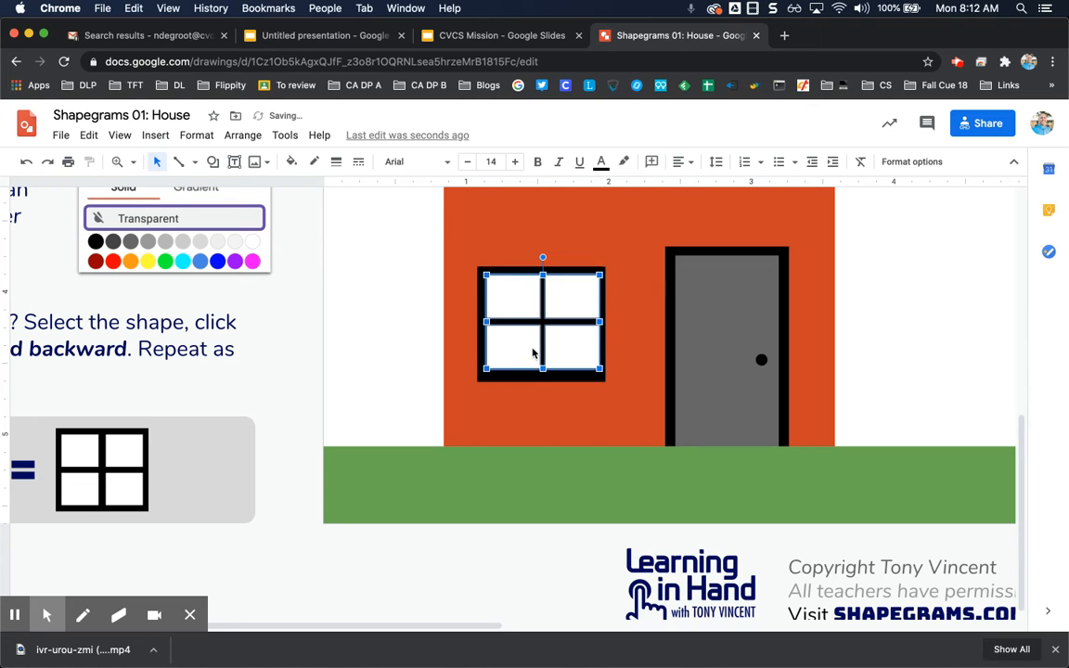
key(shift+Left)
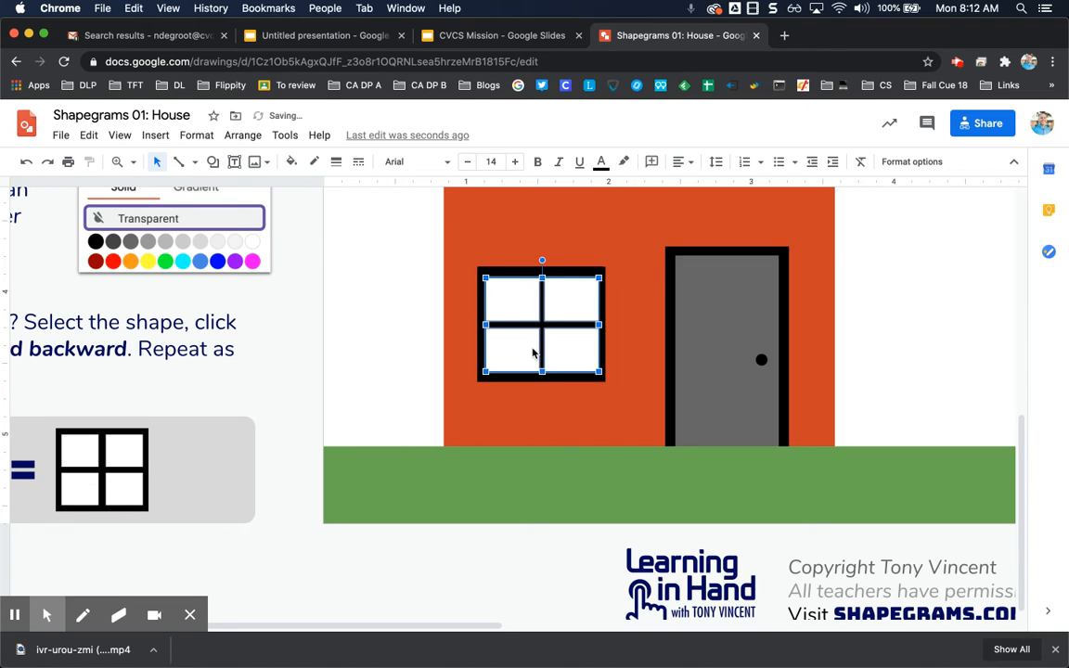
key(shift+Up)
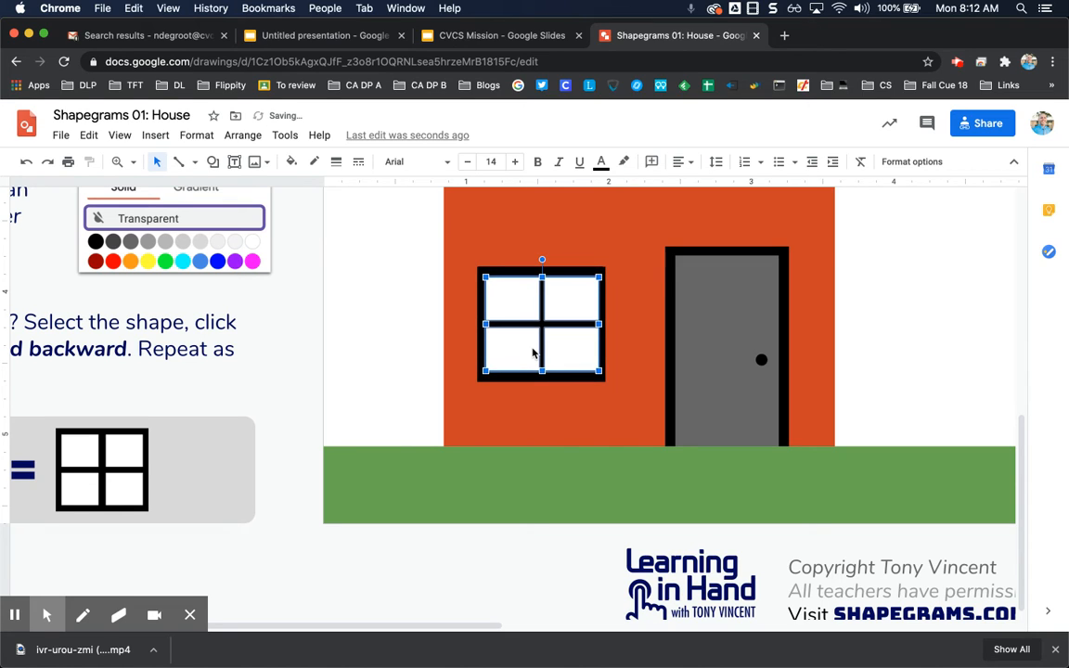
click(429, 335)
- Try to group the window frame with its four panes, undoing the attempt
click(515, 301)
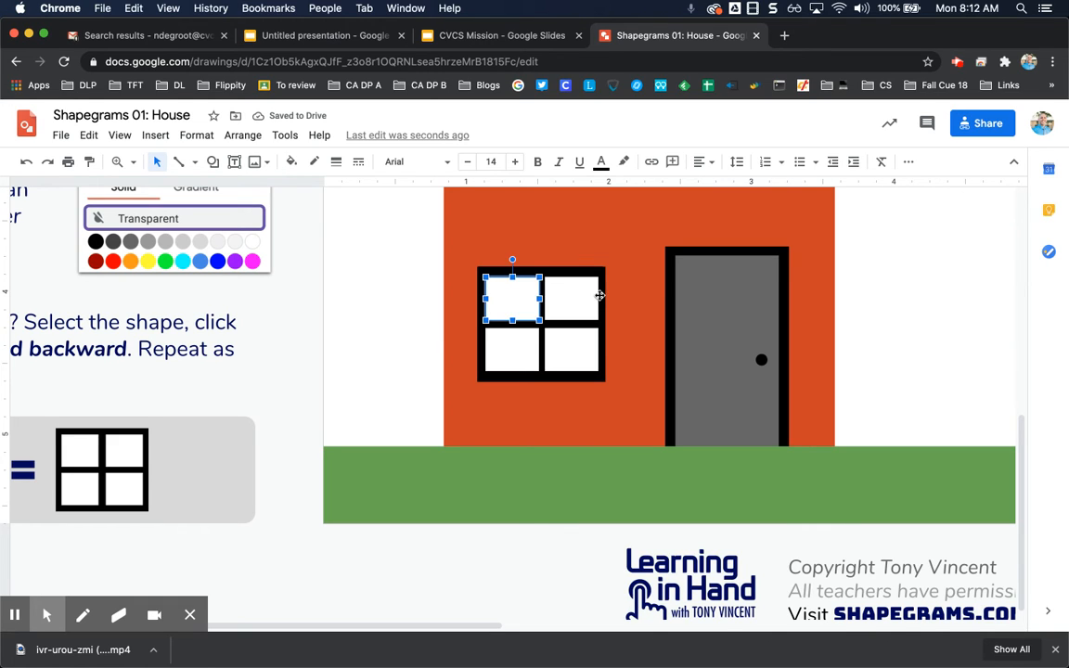
shift+click(569, 297)
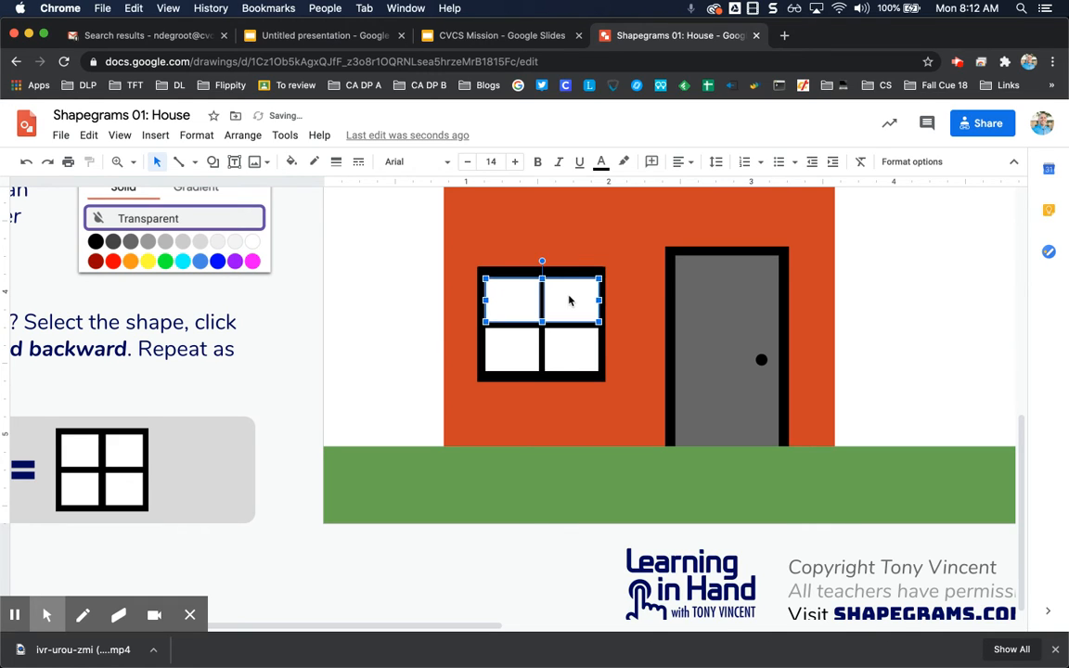
click(383, 322)
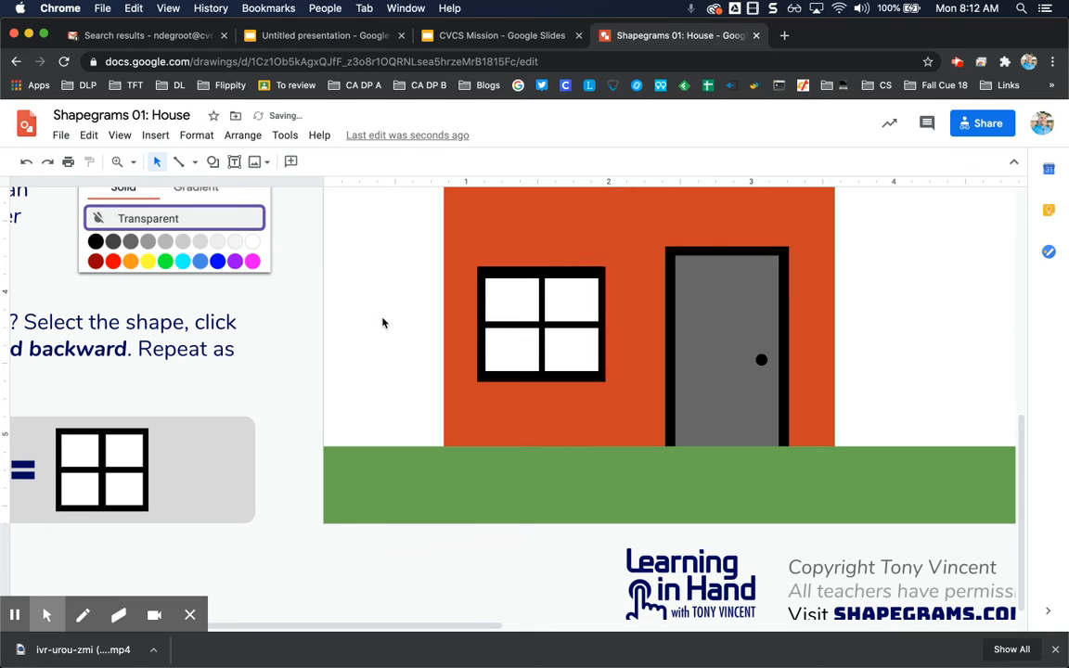
click(524, 277)
click(521, 296)
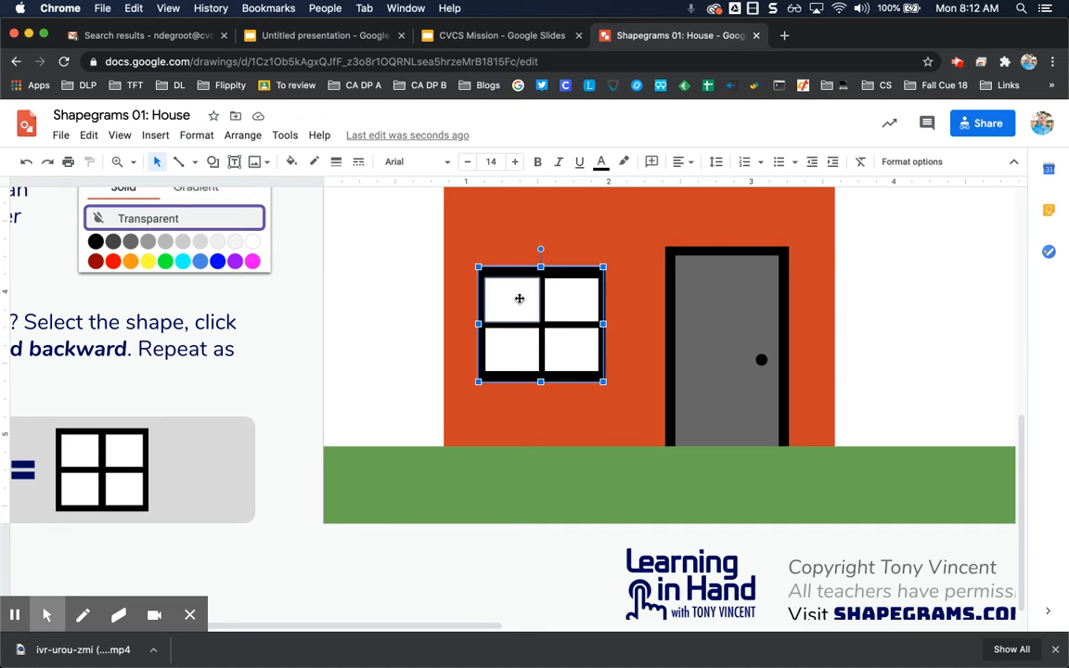
shift+click(578, 355)
shift+click(524, 347)
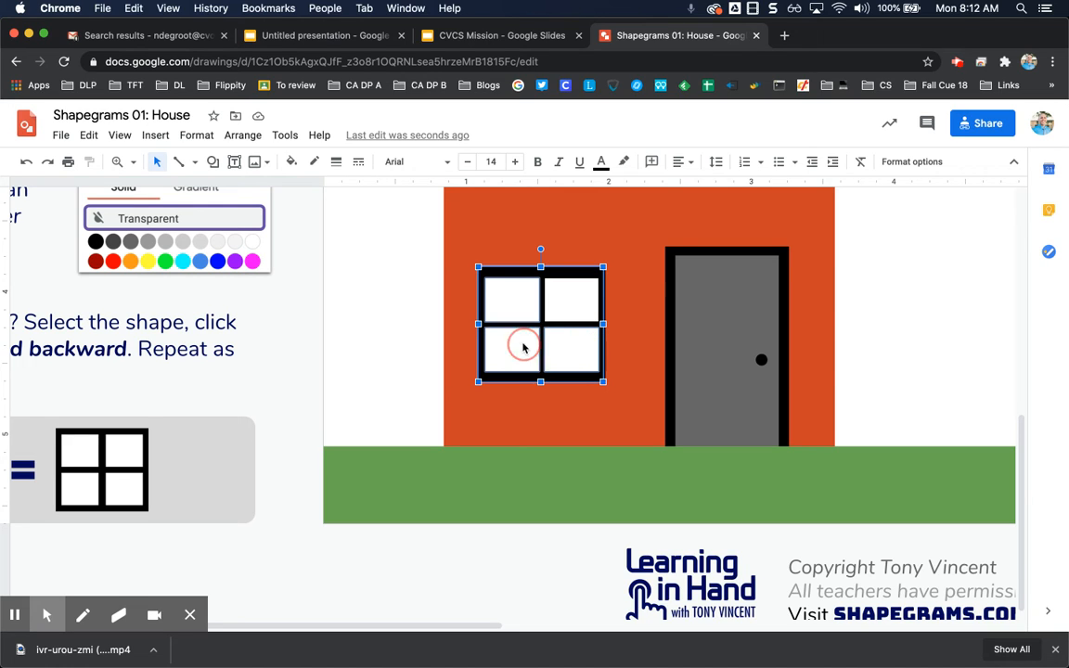
click(245, 136)
click(260, 318)
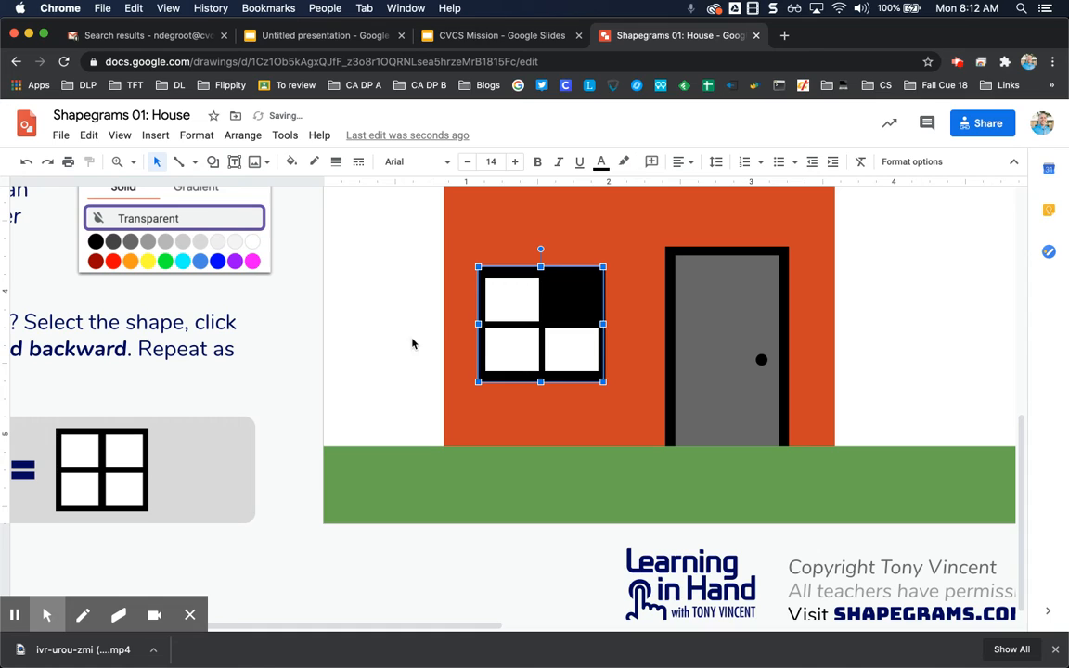
click(570, 310)
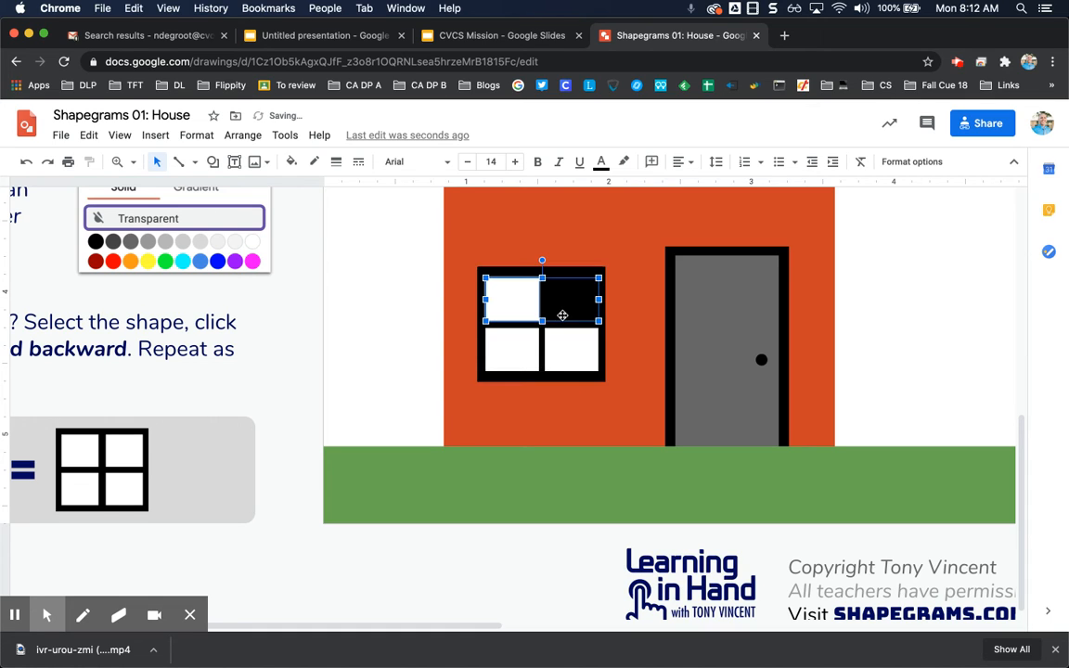
key(super+z)
key(super+z)
key(super+z)
key(super+z)
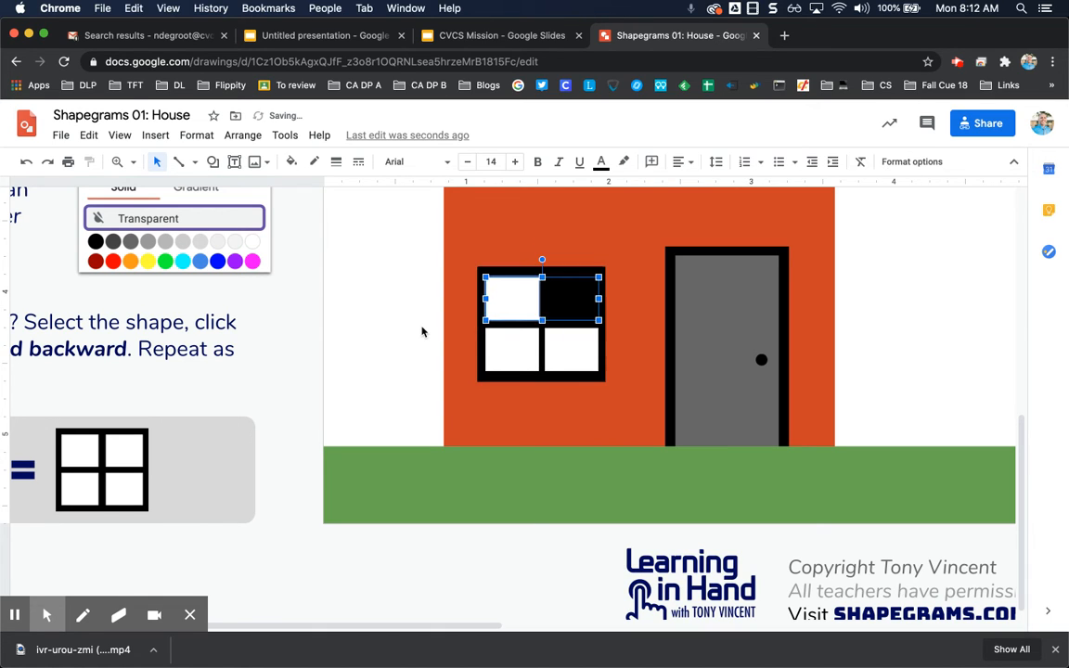
click(394, 314)
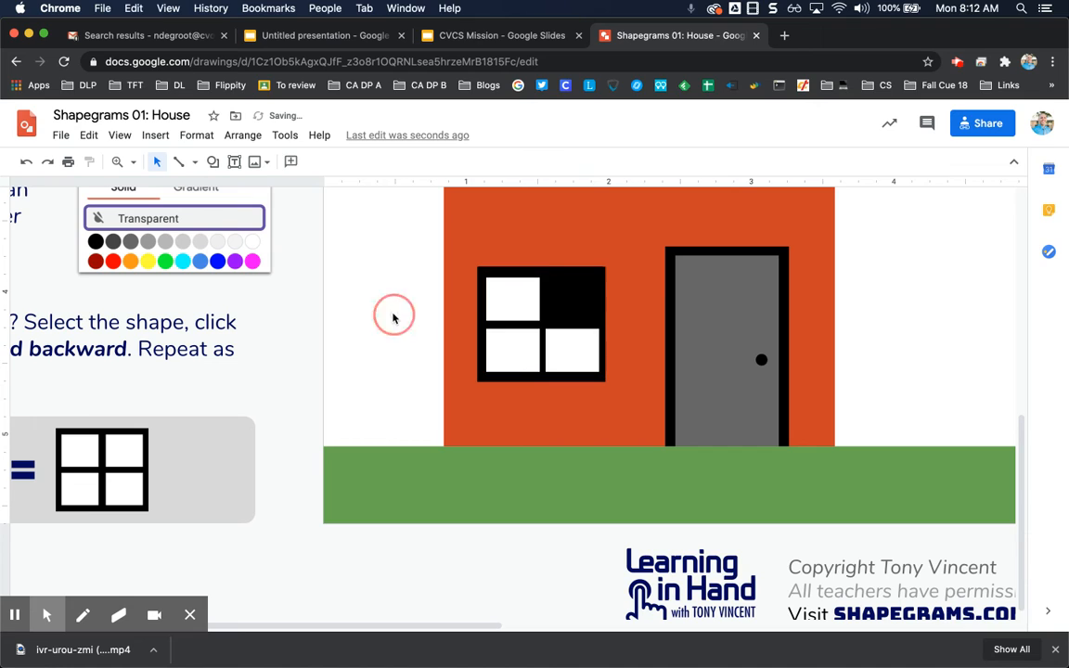
- Delete the extra black rectangle covering the window's upper-right pane
click(568, 300)
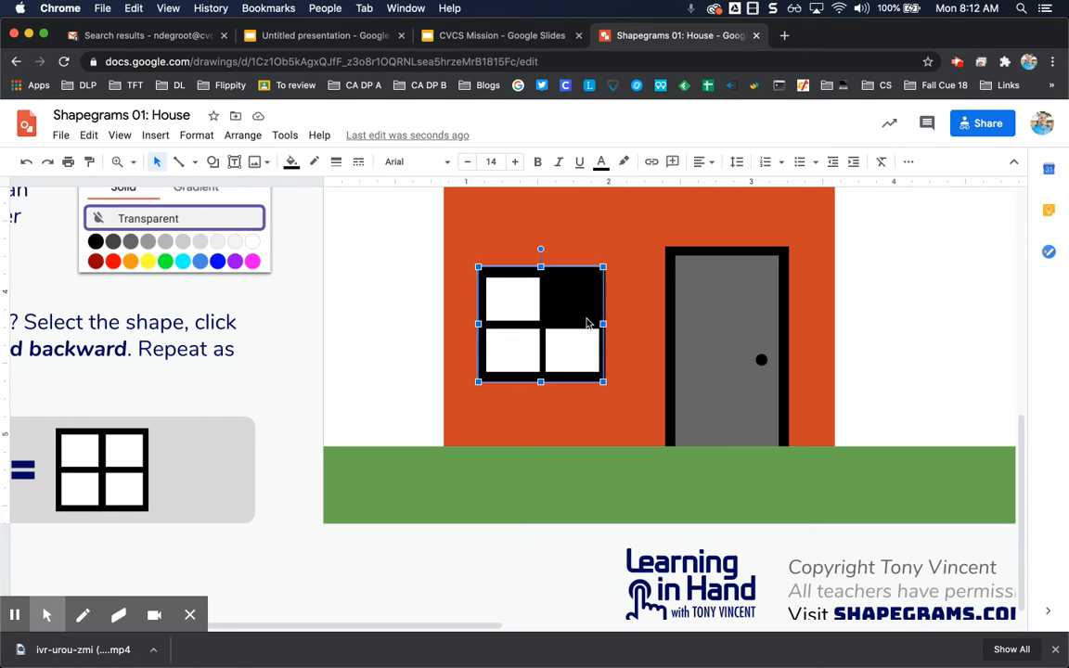
click(324, 314)
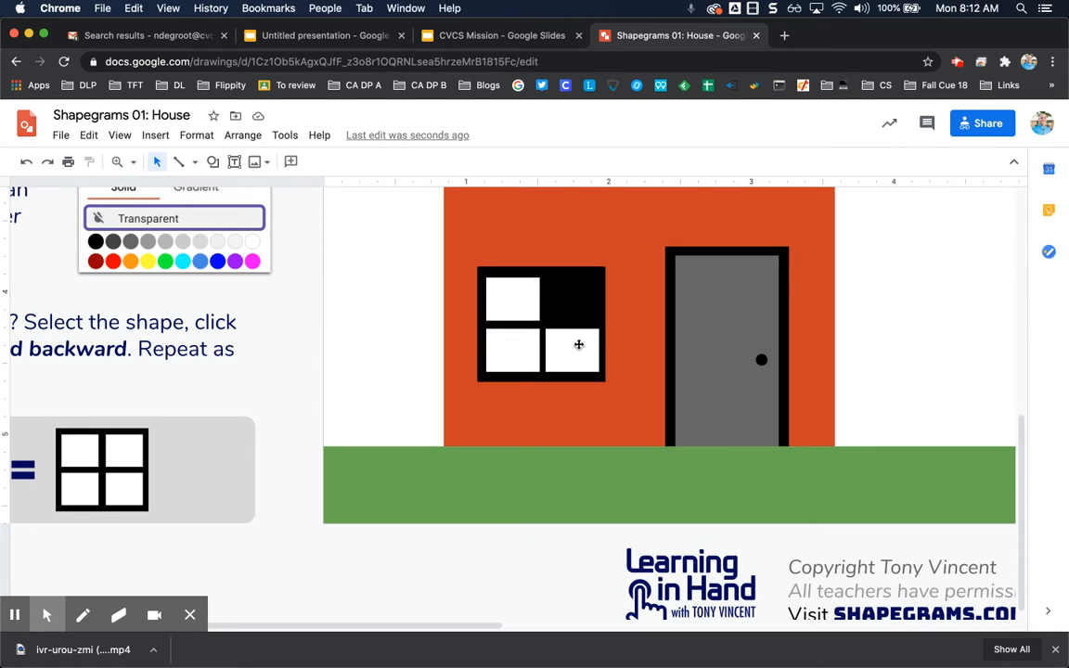
click(567, 275)
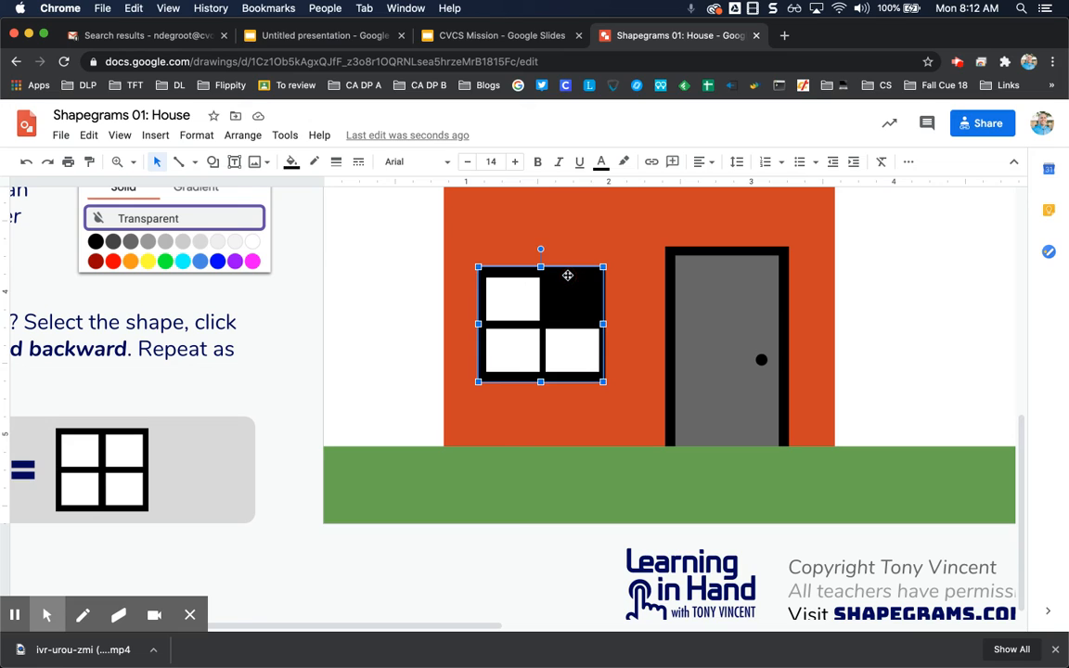
key(Delete)
click(572, 290)
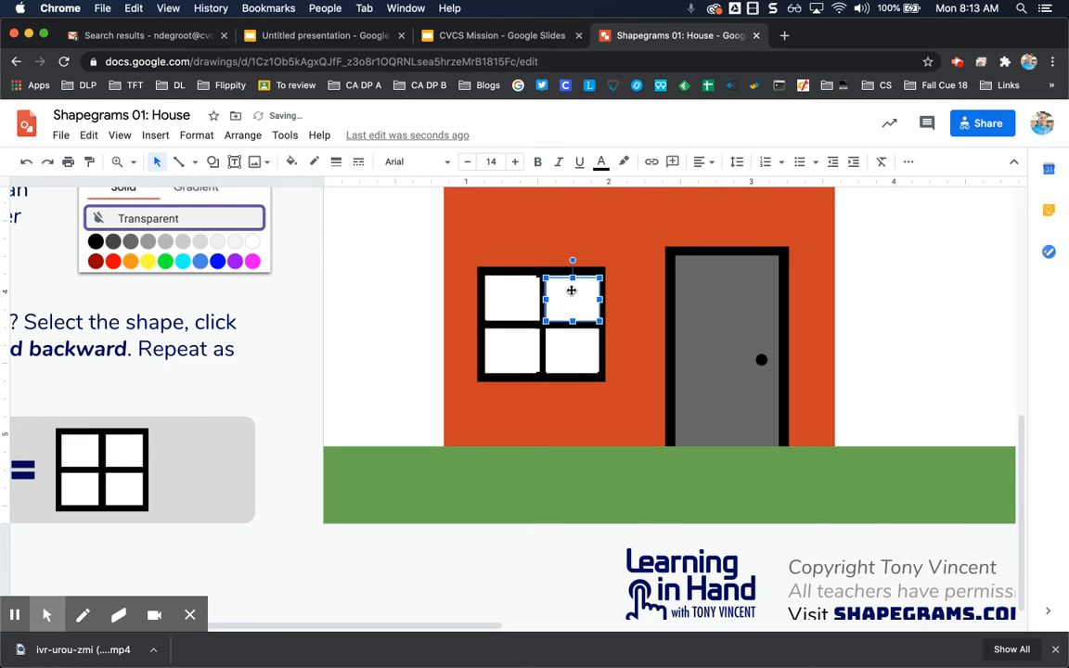
shift+click(518, 286)
shift+click(498, 270)
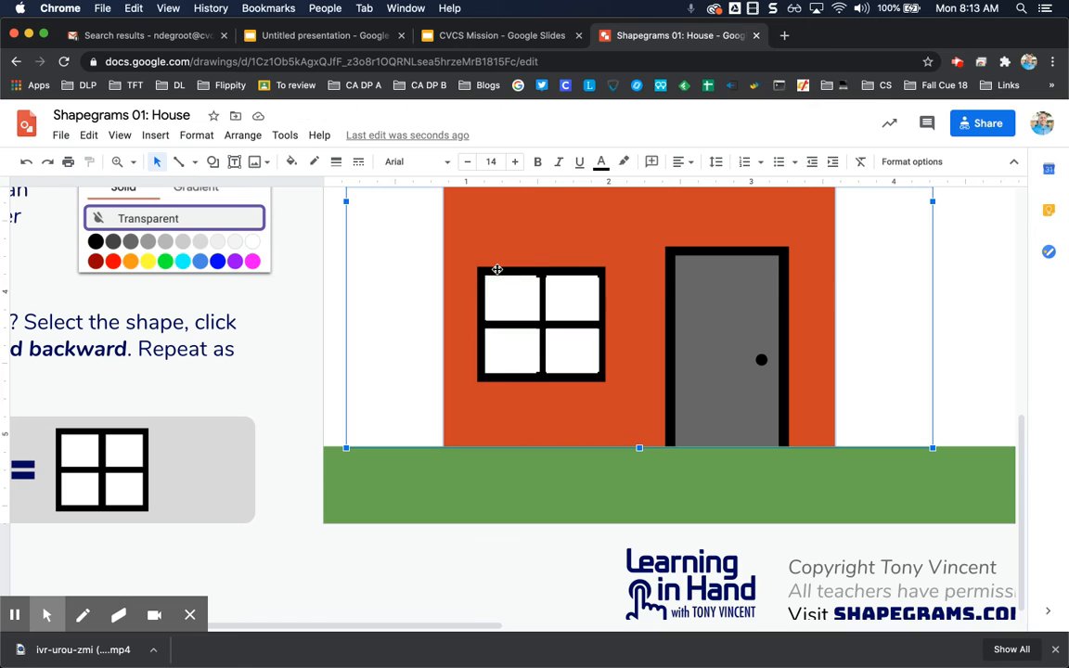
- Undo the deletion and send the selected black window frame backward behind the four panes
click(488, 268)
key(super+z)
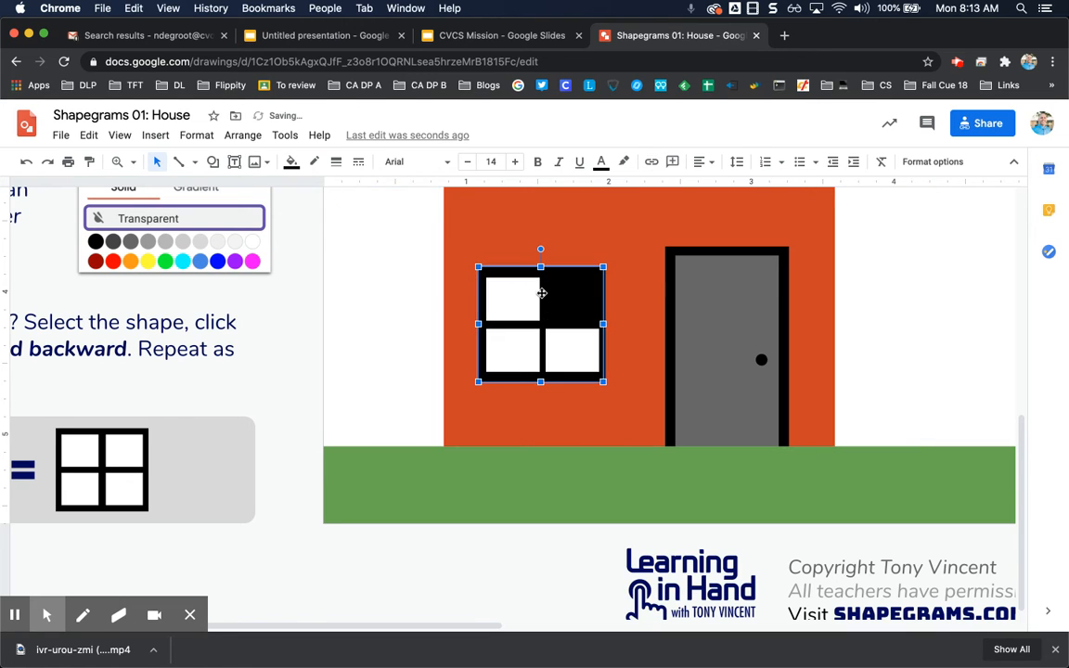
key(super+Down)
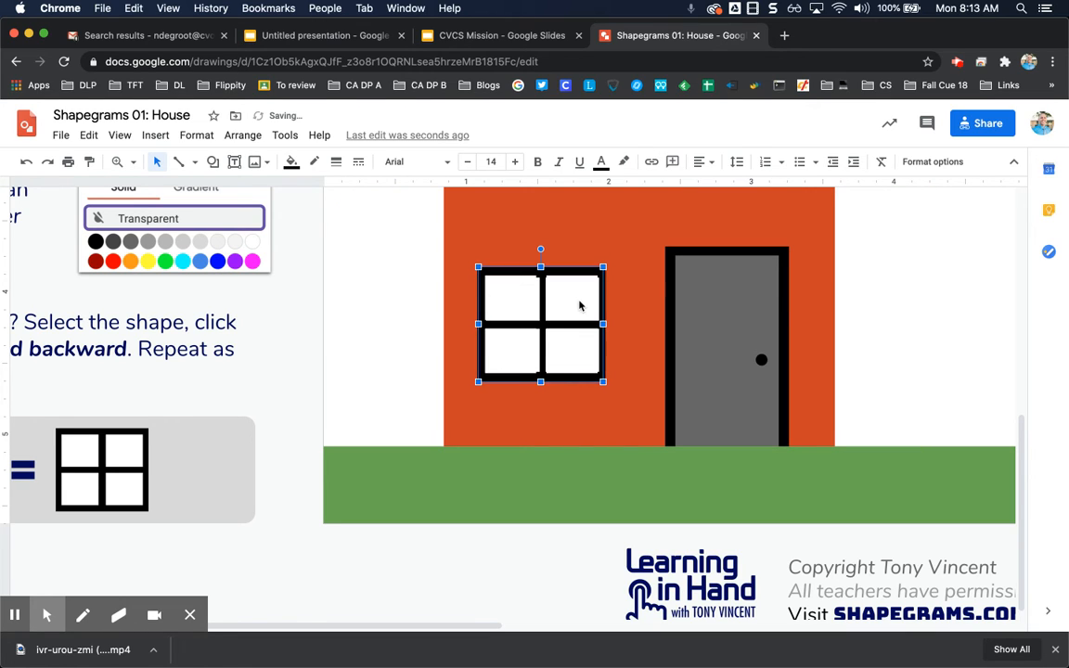
click(579, 305)
shift+click(508, 297)
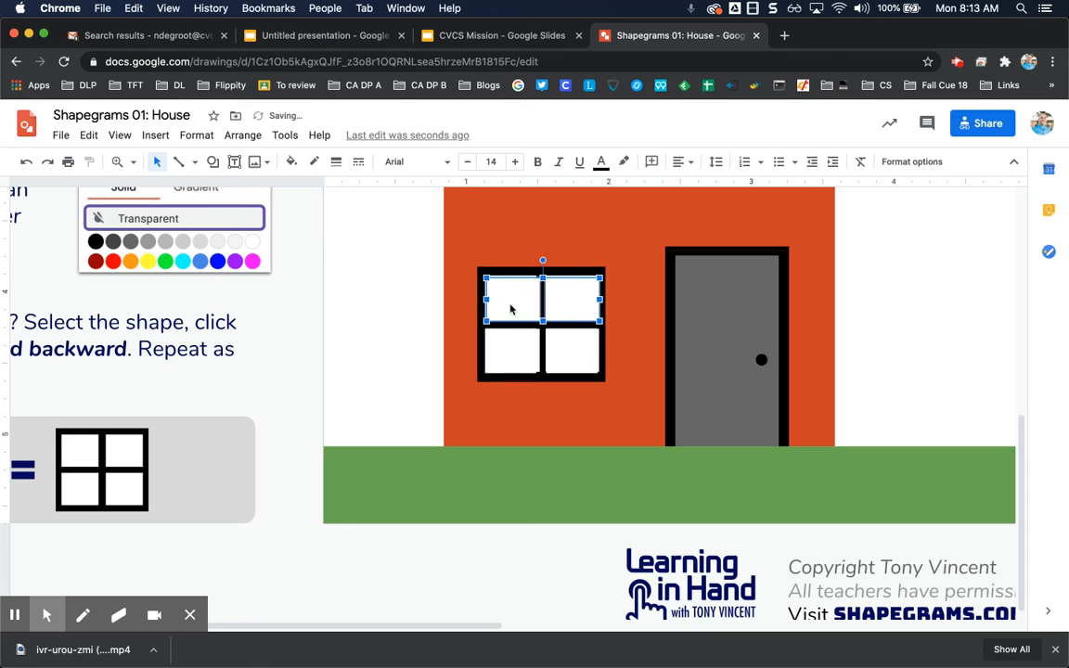
shift+click(515, 359)
shift+click(573, 350)
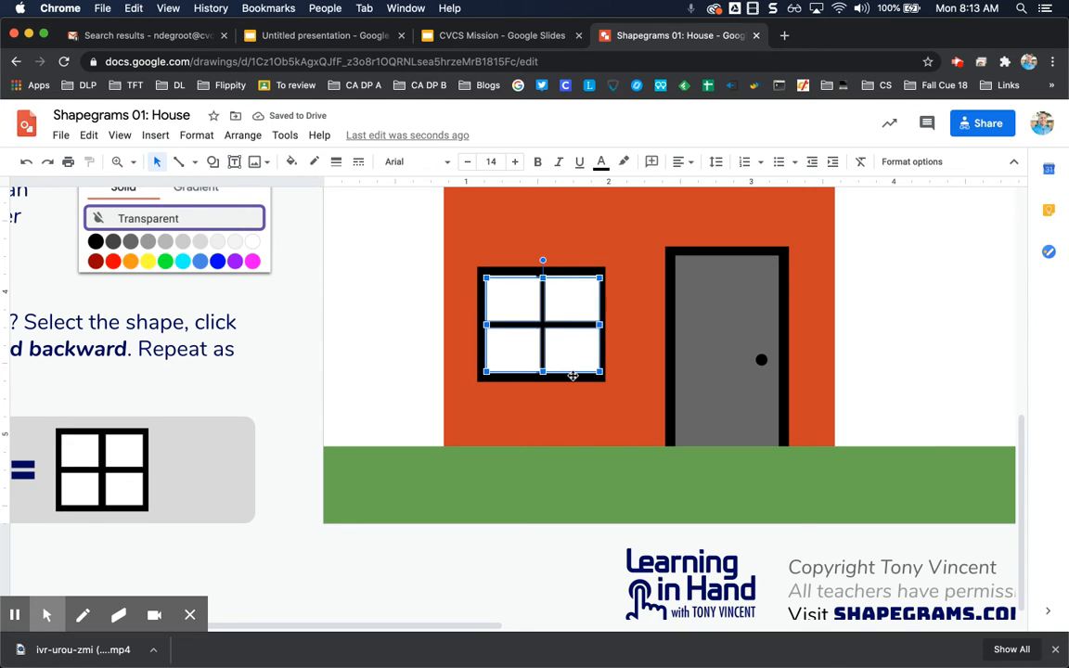
click(573, 376)
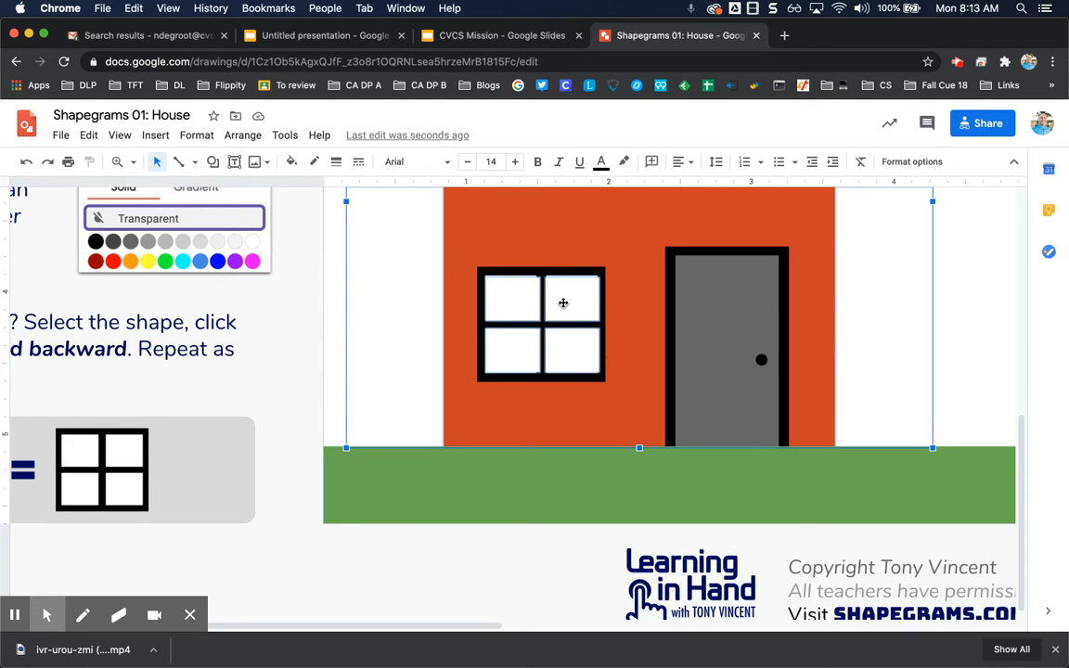
click(415, 287)
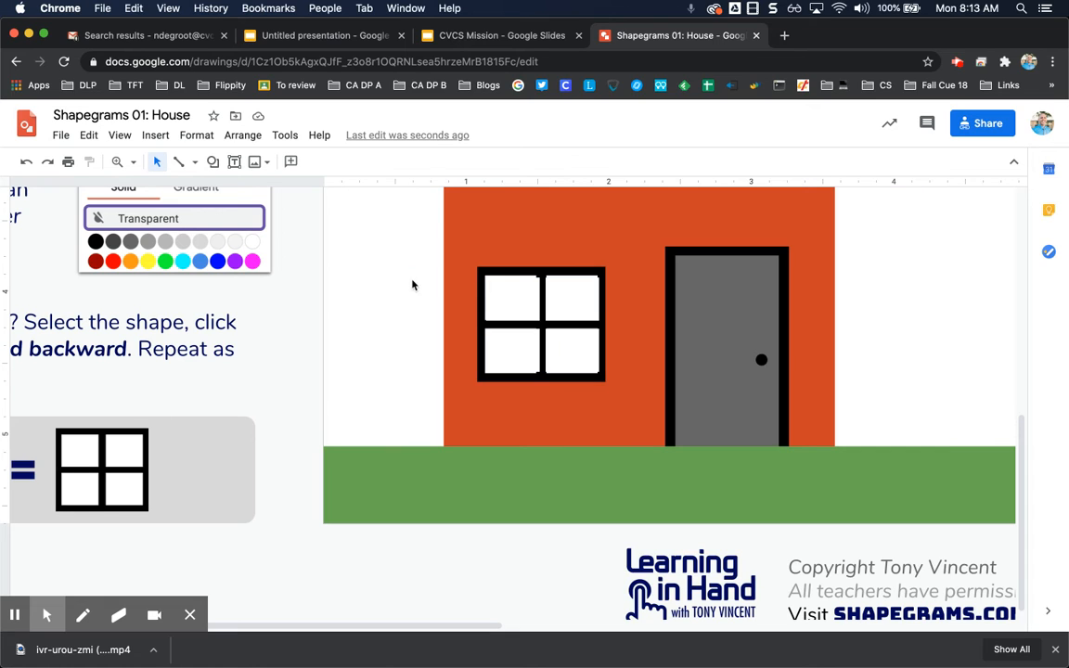
- Select a set of four white panes and move them to the right of the house, beside the door
click(522, 295)
shift+click(584, 307)
shift+click(573, 354)
shift+click(519, 363)
key(Right)
key(Right)
key(Right)
key(Right)
key(Right)
key(Right)
key(Right)
key(Right)
key(Right)
key(Right)
key(Right)
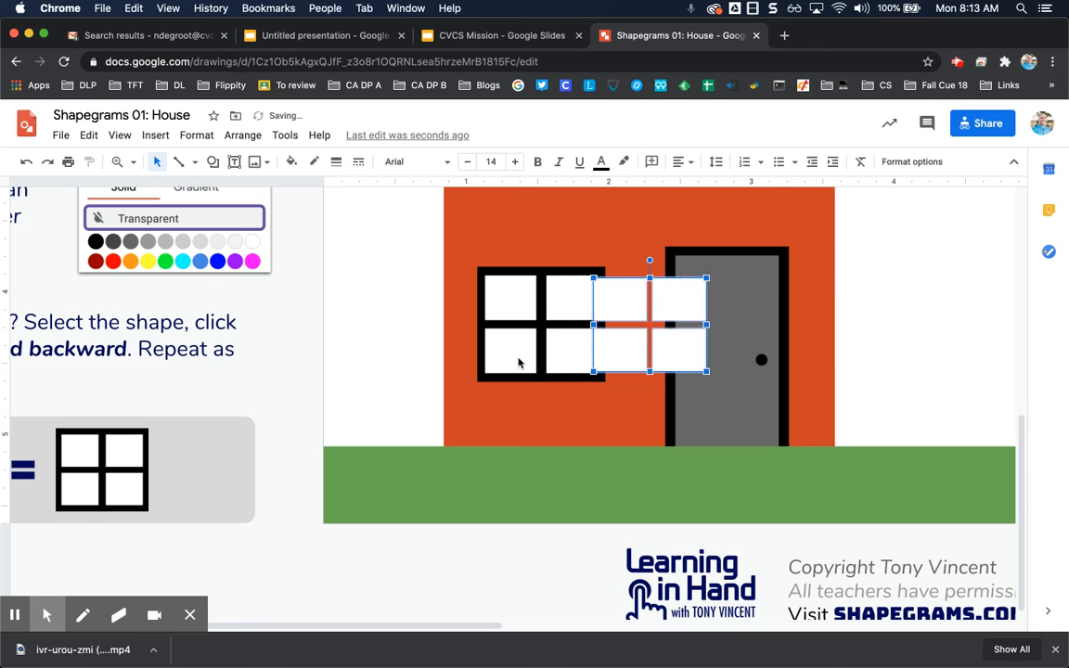
key(Right)
key(Right)
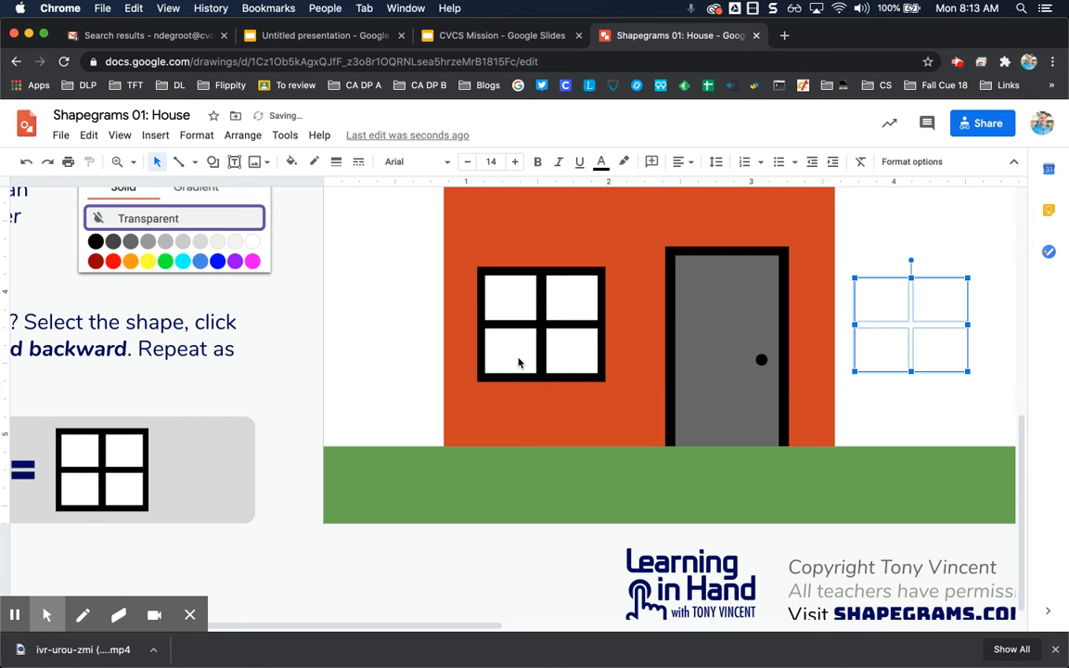
- Group the four moved panes together
click(242, 136)
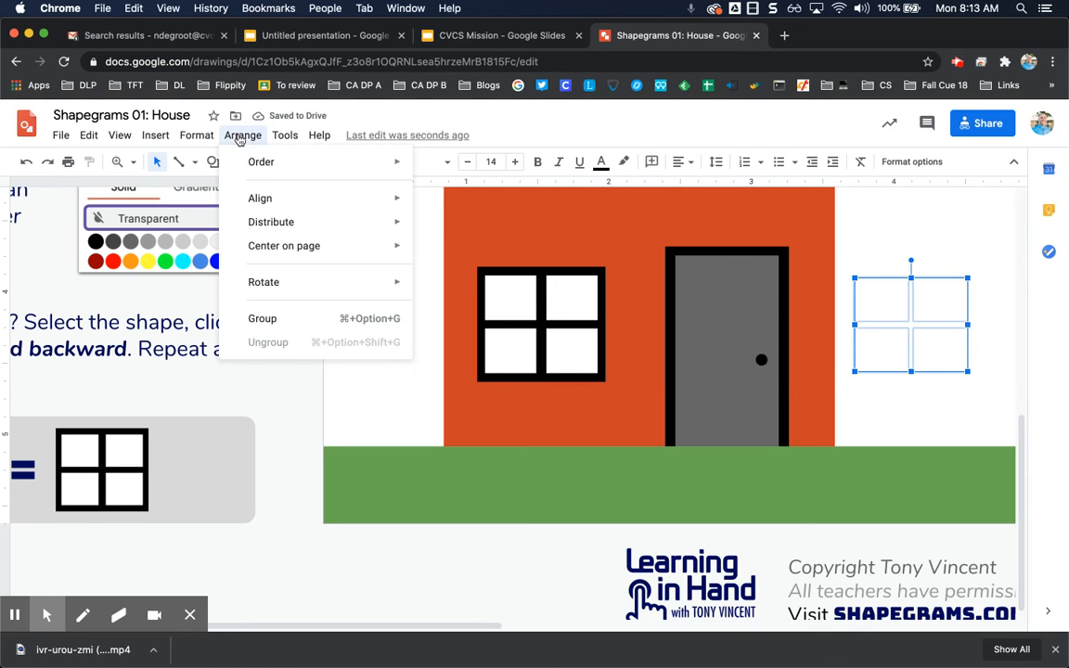
click(265, 319)
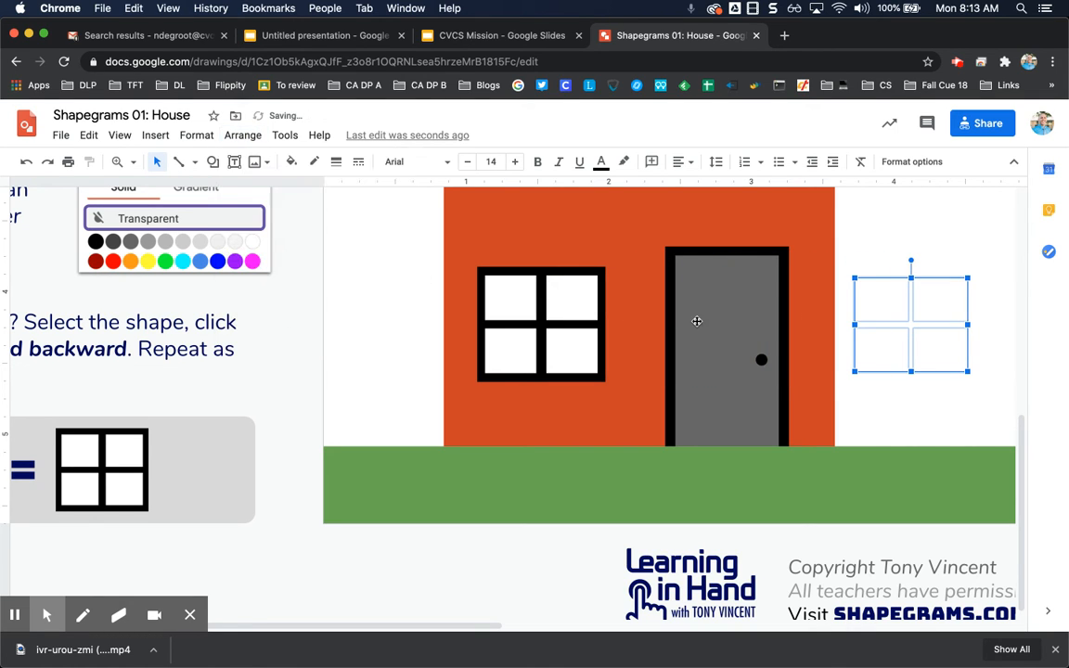
- Draw a rectangle over the grouped panes and send it backward behind them
click(212, 162)
mouse_move(249, 191)
click(336, 195)
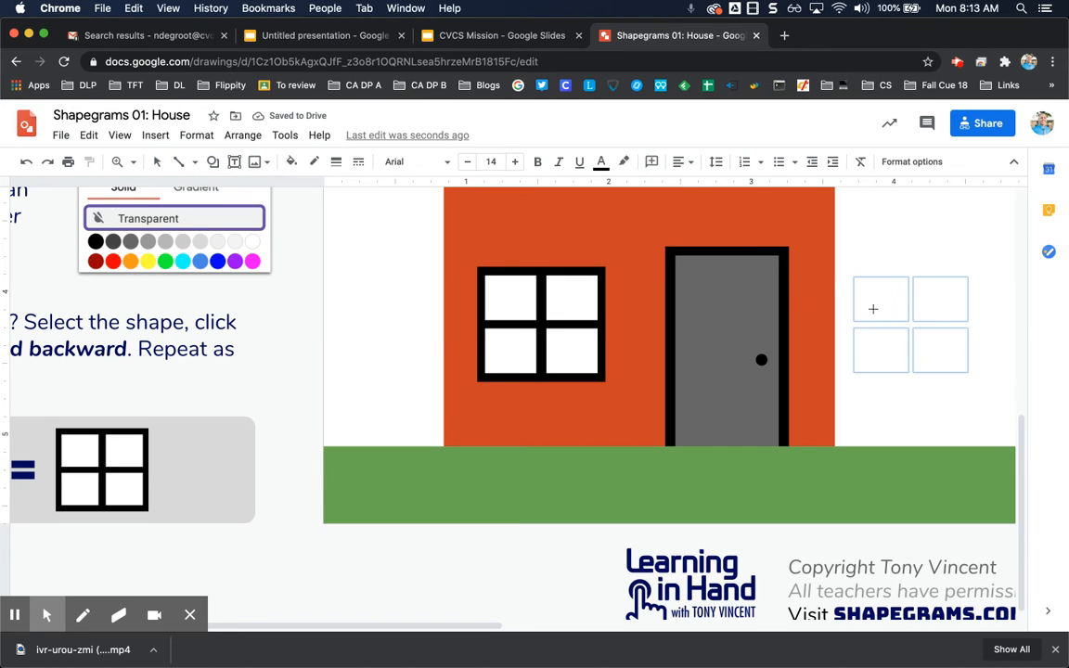
drag(846, 267, 977, 381)
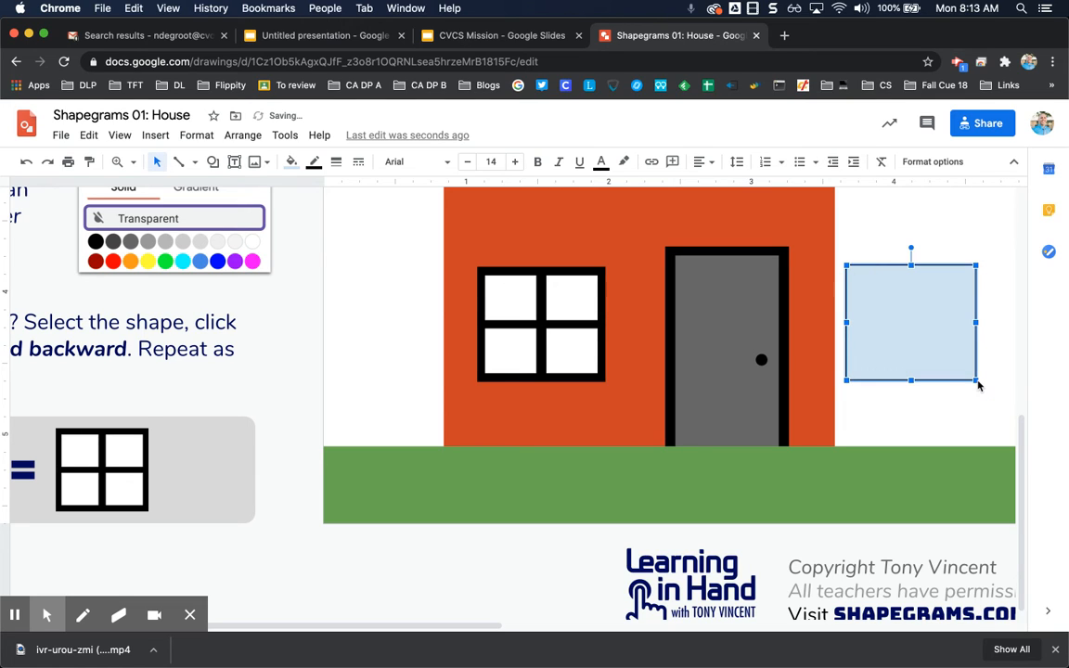
click(253, 138)
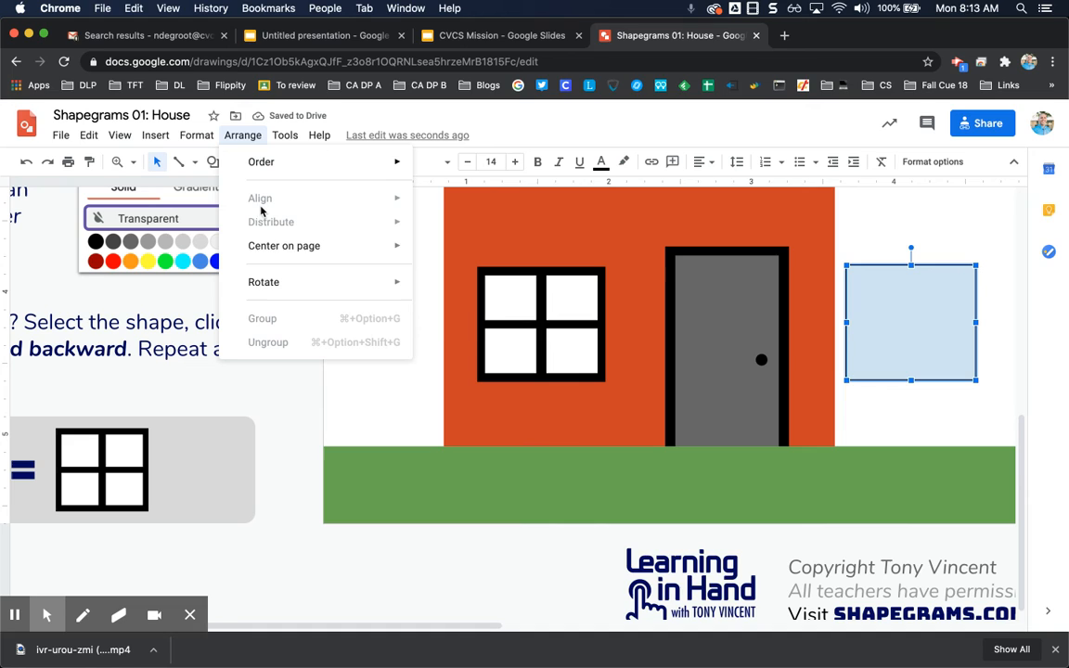
mouse_move(282, 165)
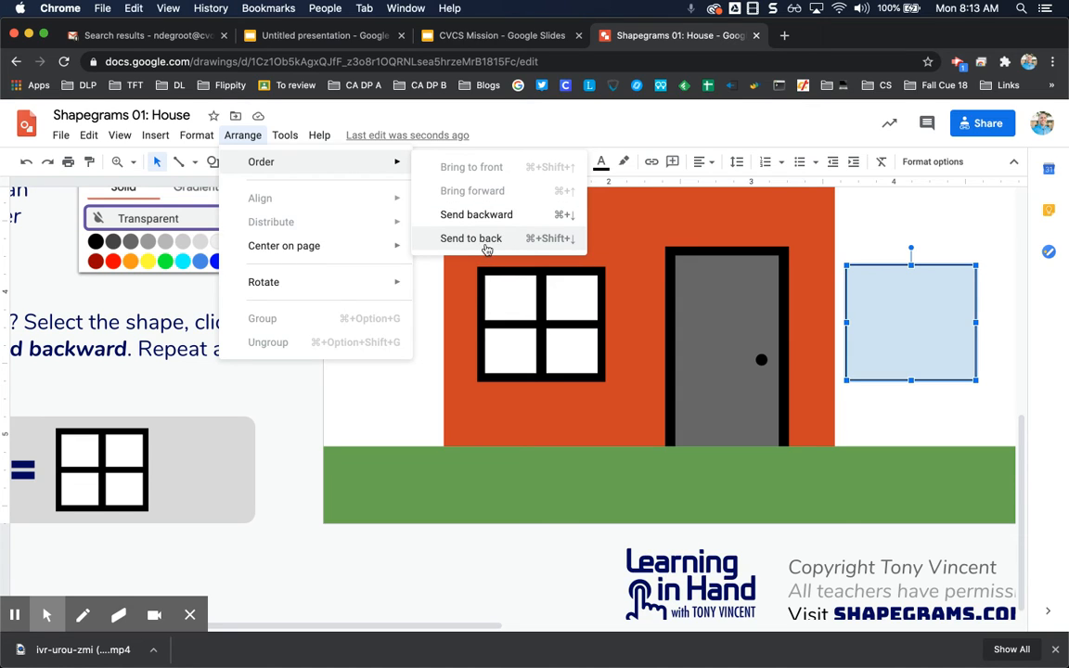
click(511, 215)
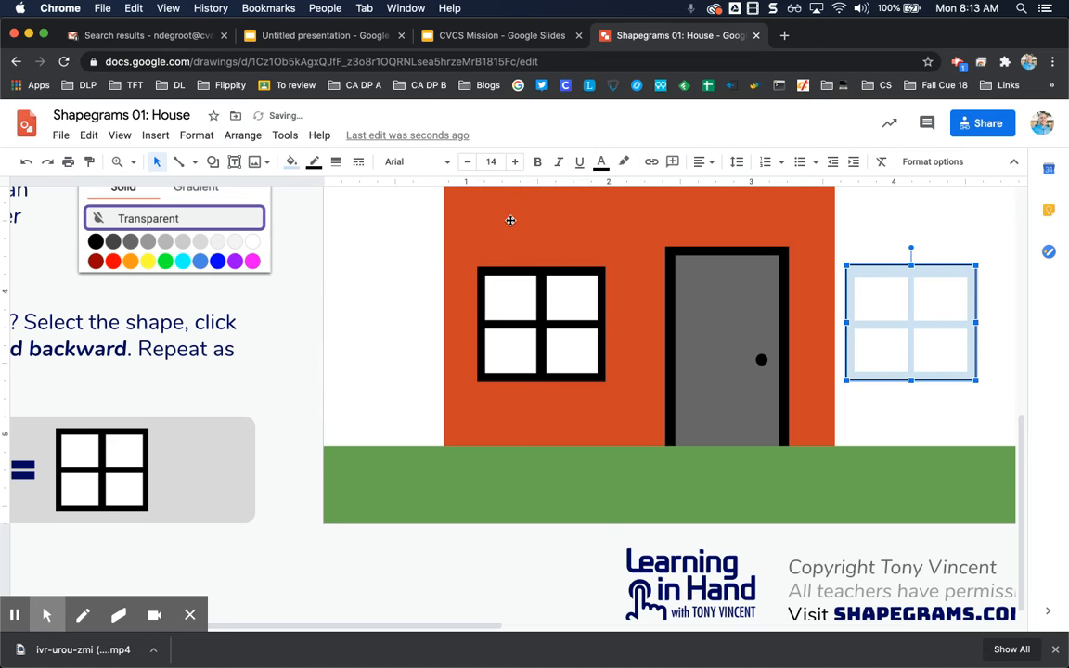
- Fill the new rectangle black and adjust its top edge and position so it frames the panes
click(291, 162)
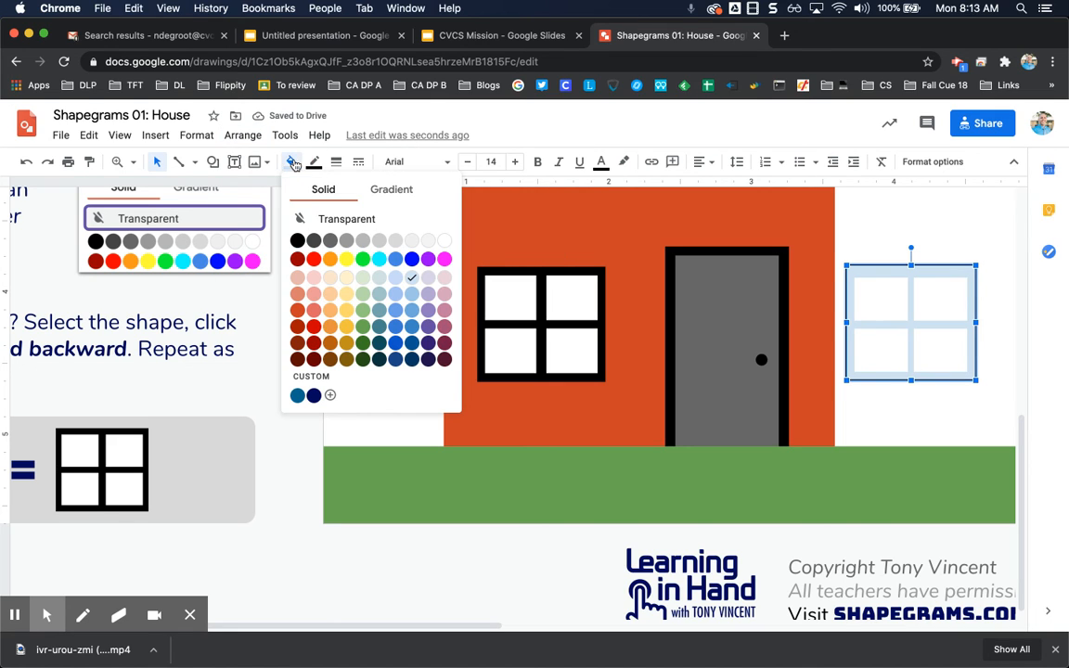
click(295, 239)
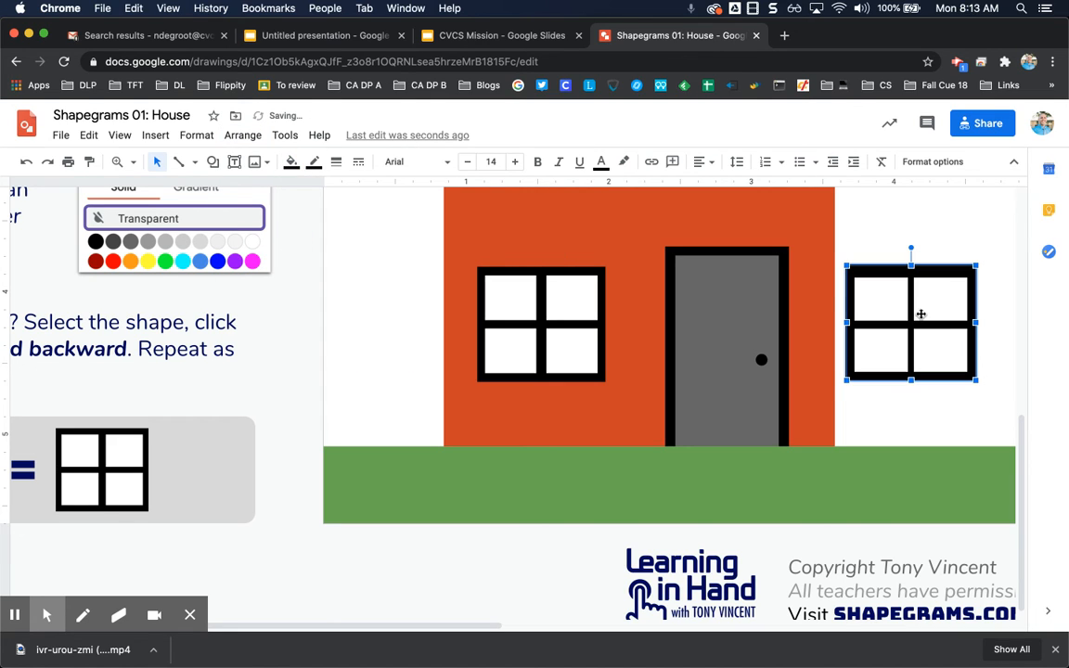
drag(911, 267, 911, 276)
key(Up)
key(Up)
key(Up)
key(Up)
key(Up)
key(Up)
key(Up)
key(Up)
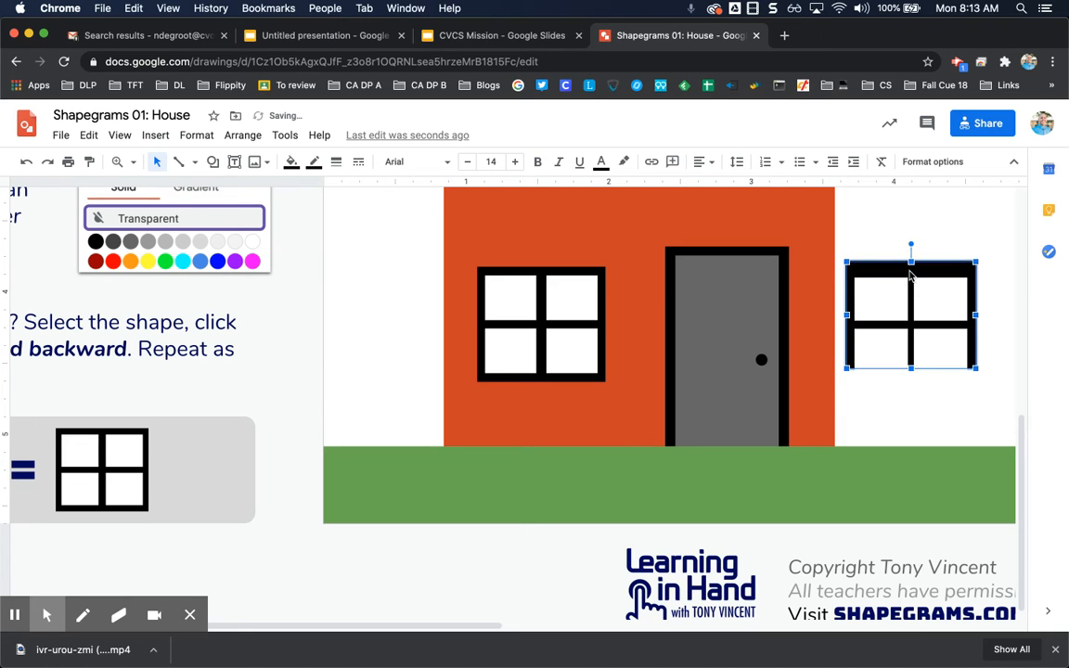
key(Down)
key(Down)
key(Down)
key(Down)
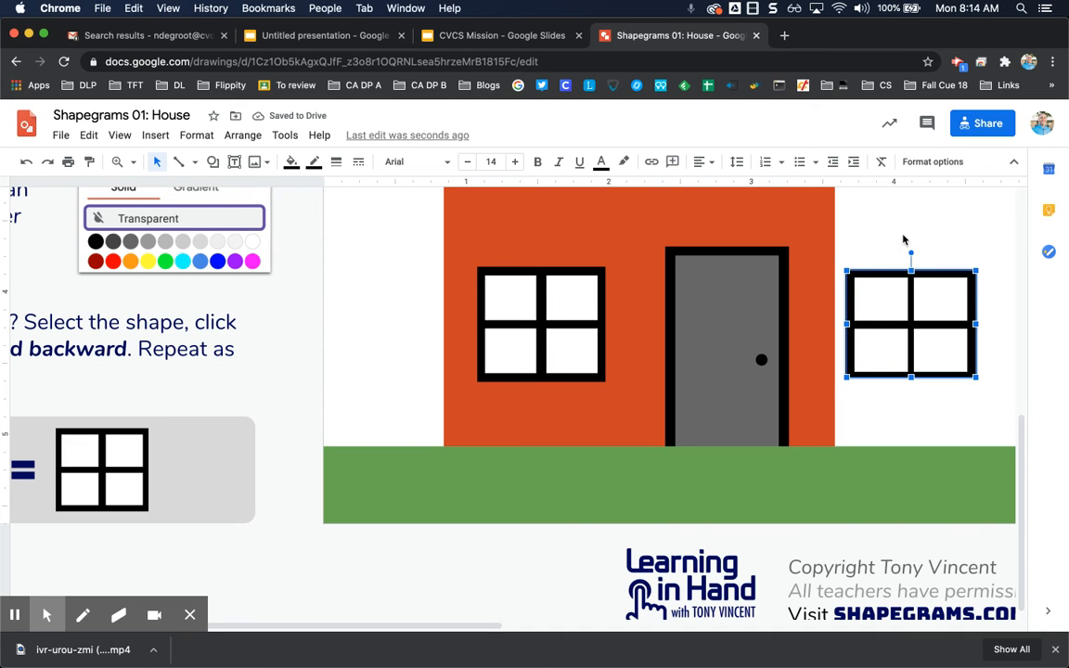
- Nudge the new black frame down slightly under the panes
click(858, 248)
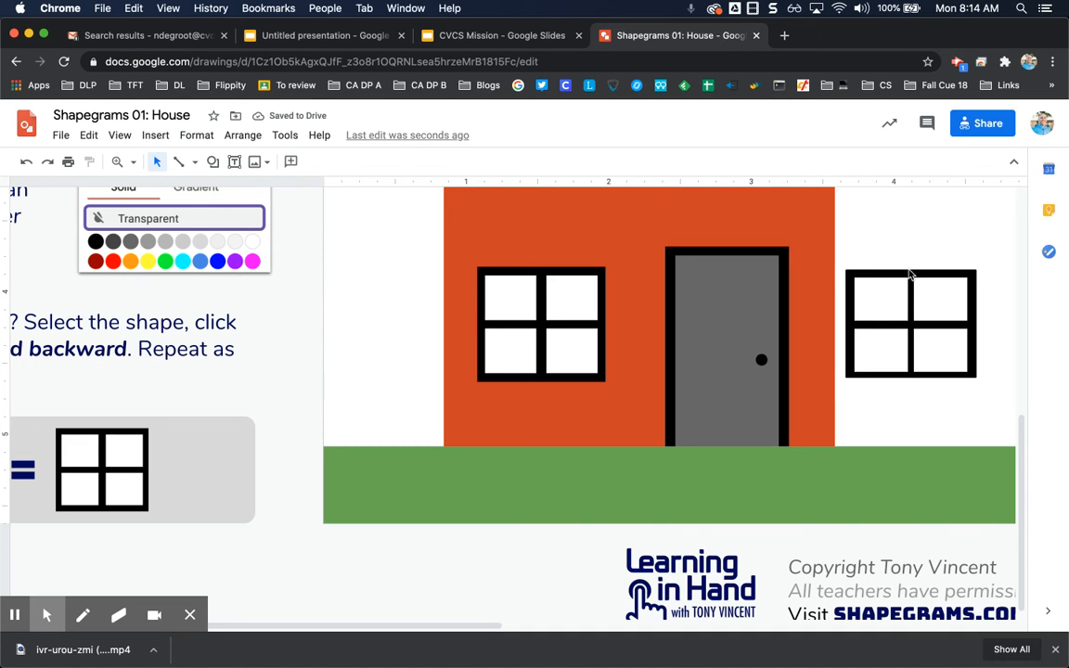
click(909, 275)
key(Down)
click(885, 248)
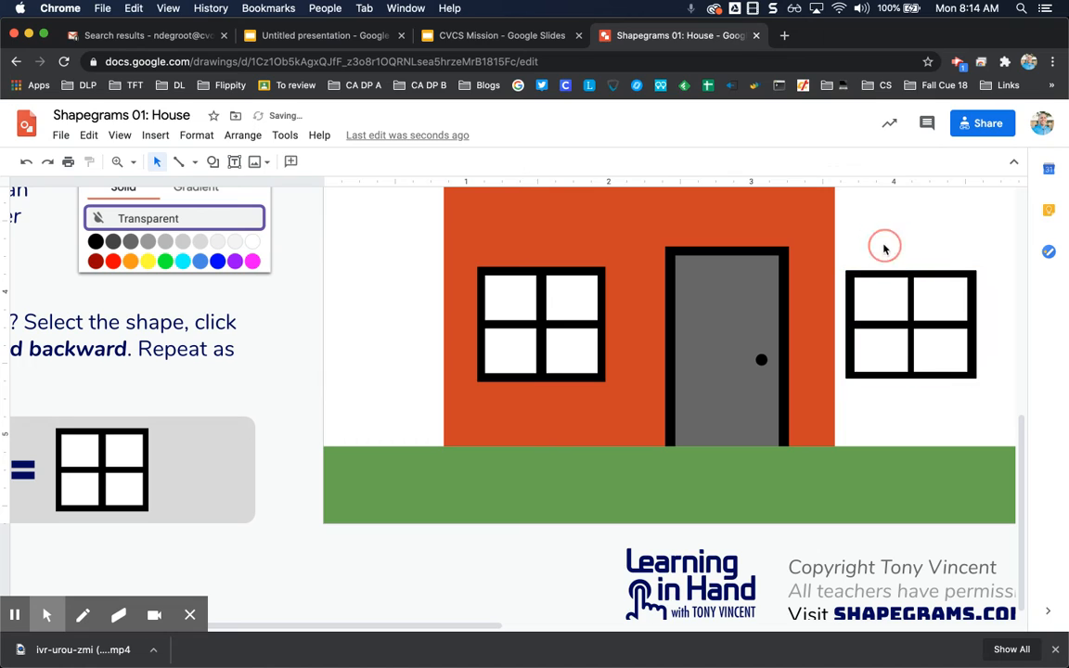
- Select the second window's frame and panes together and group them
drag(837, 247, 998, 384)
shift+click(809, 278)
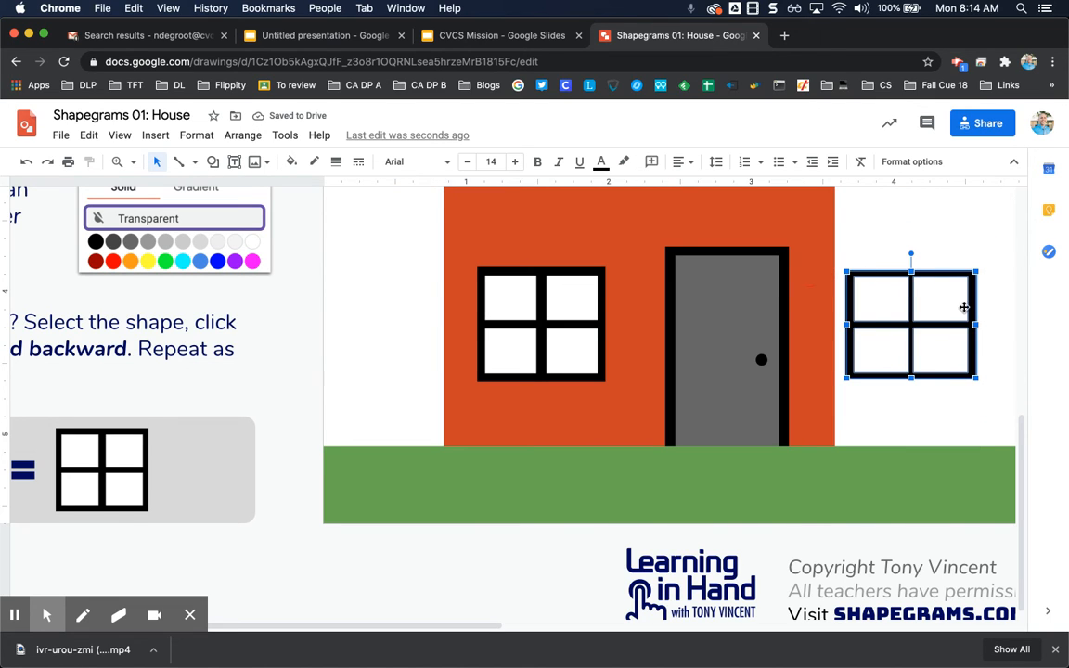
click(243, 135)
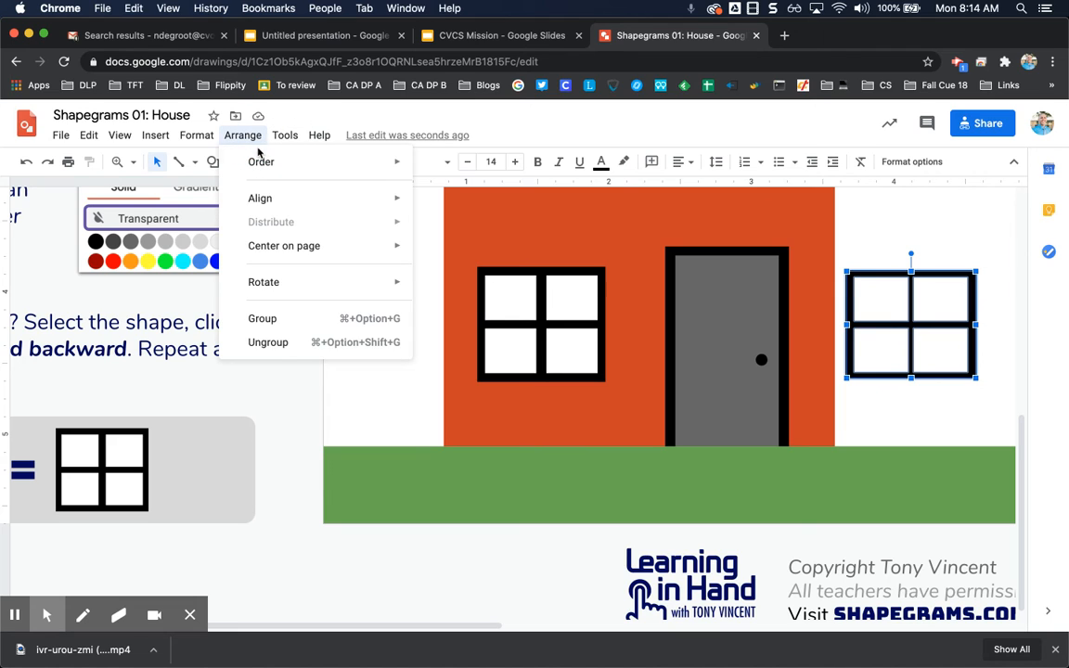
click(289, 319)
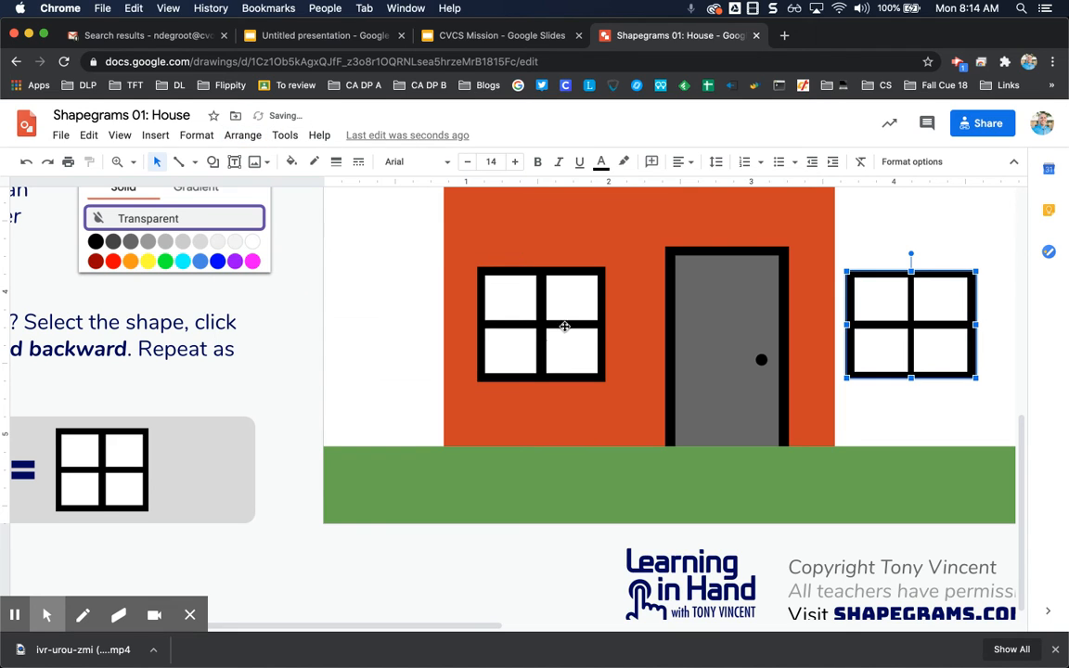
- Zoom the view to fit the whole drawing
click(122, 134)
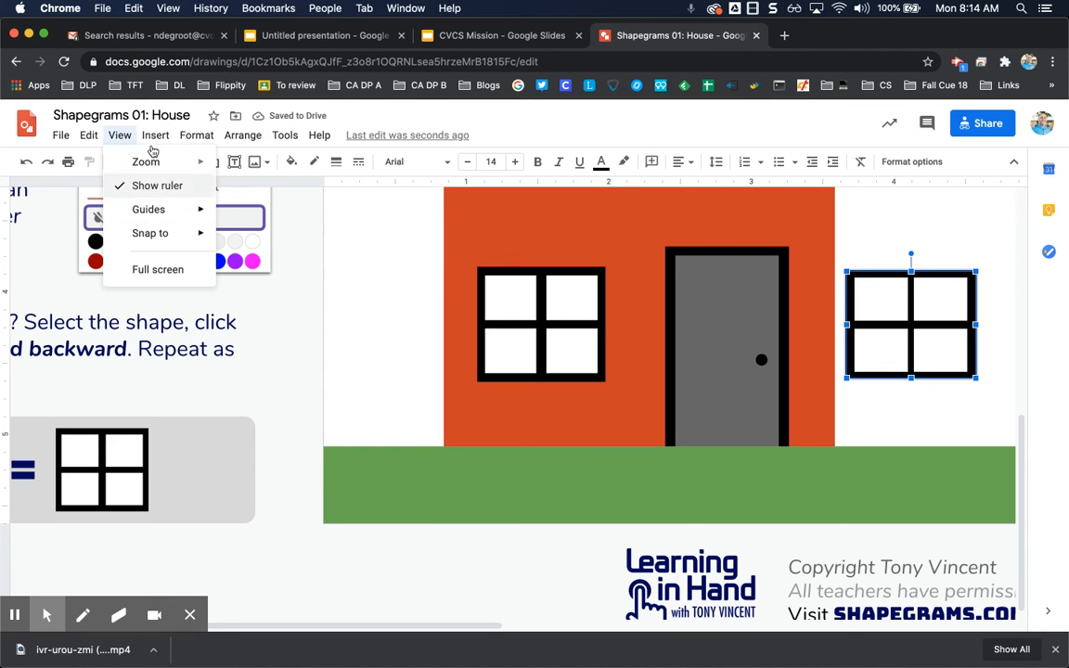
mouse_move(162, 167)
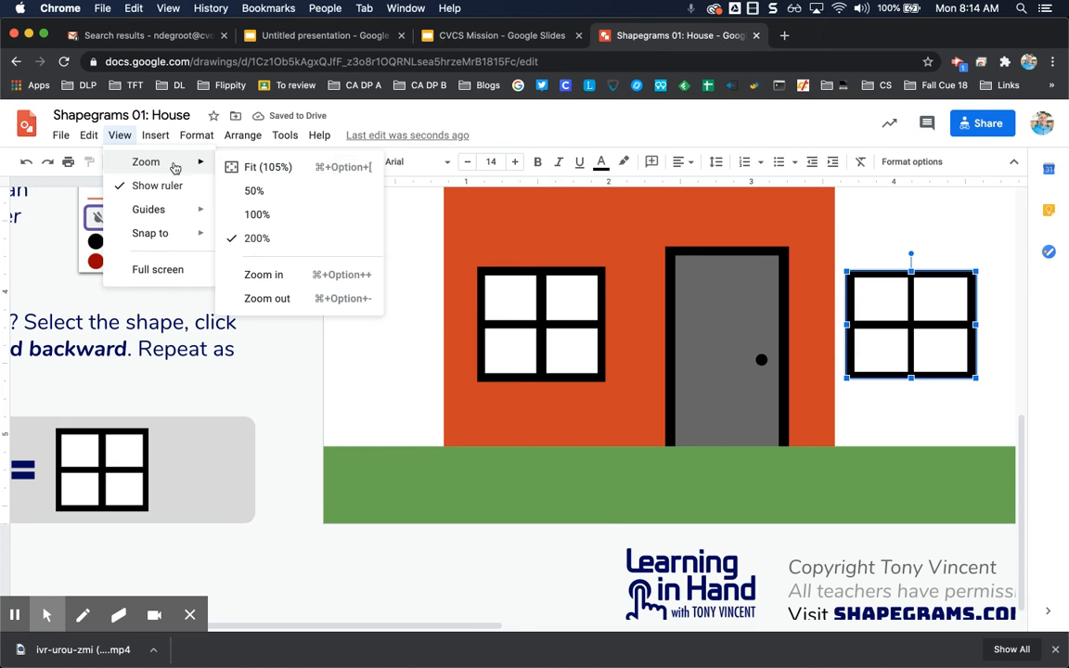
click(277, 168)
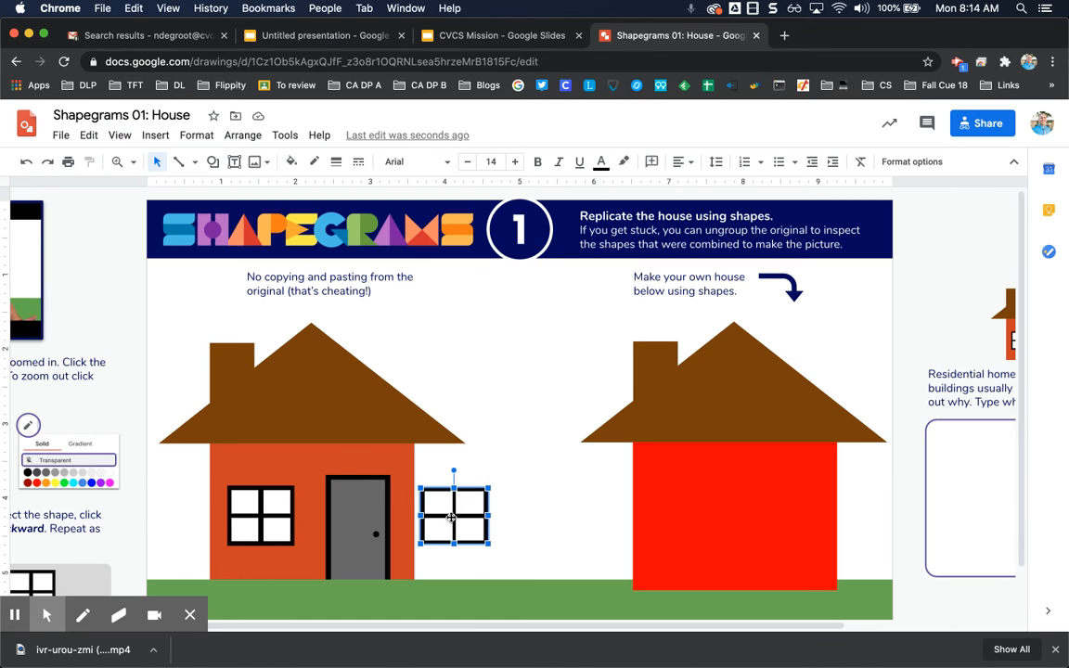